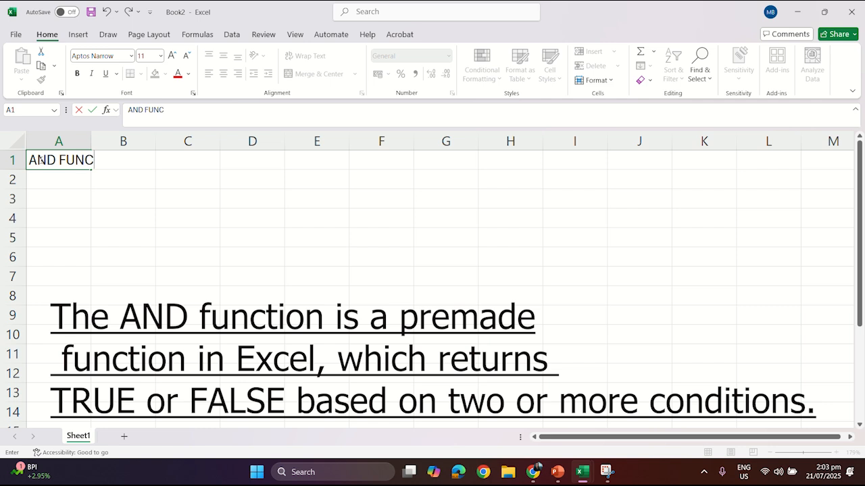
- Complete the title in A1 so it reads AND FUNCTION
key(BackSpace)
key(BackSpace)
text(ION)
click(101, 200)
- Enter the name Mark in cell A3
click(53, 200)
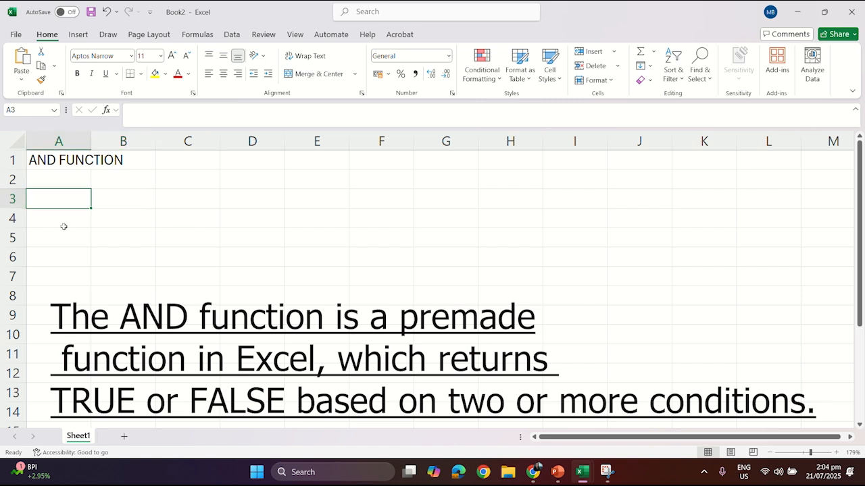
text(mARK)
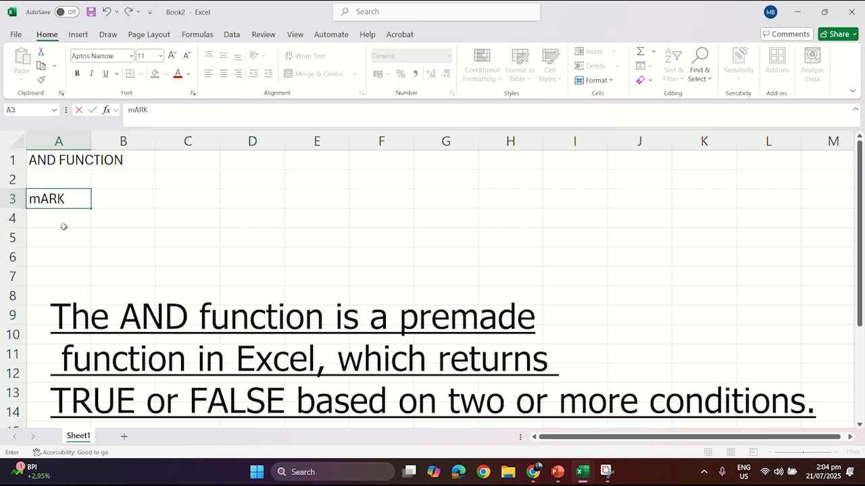
key(BackSpace)
key(BackSpace)
key(BackSpace)
key(BackSpace)
key(Caps_Lock)
text(mar)
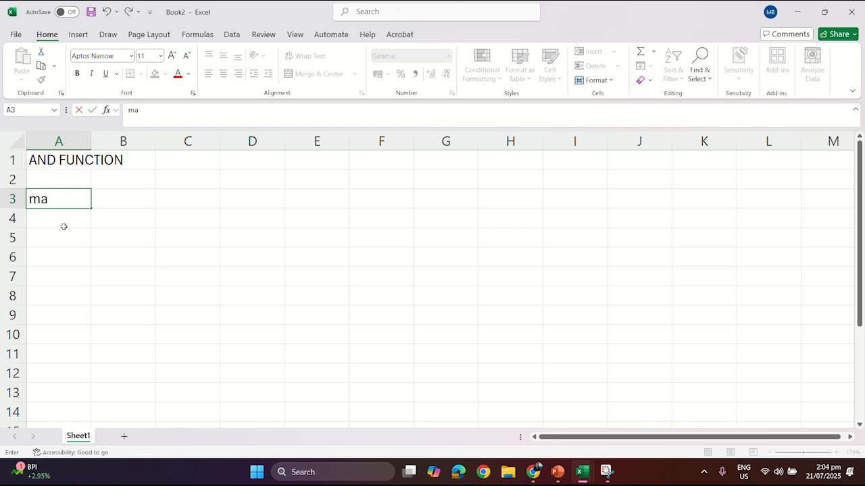
key(BackSpace)
key(BackSpace)
key(BackSpace)
key(Caps_Lock)
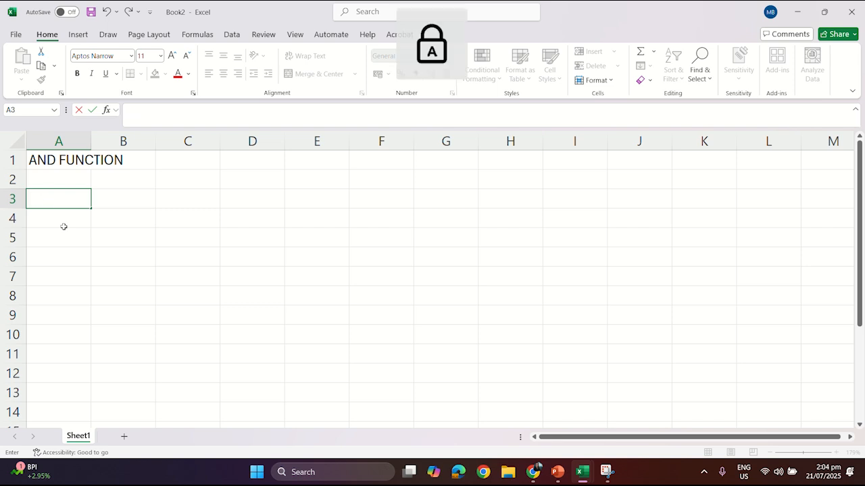
text(M)
key(Caps_Lock)
text(ark)
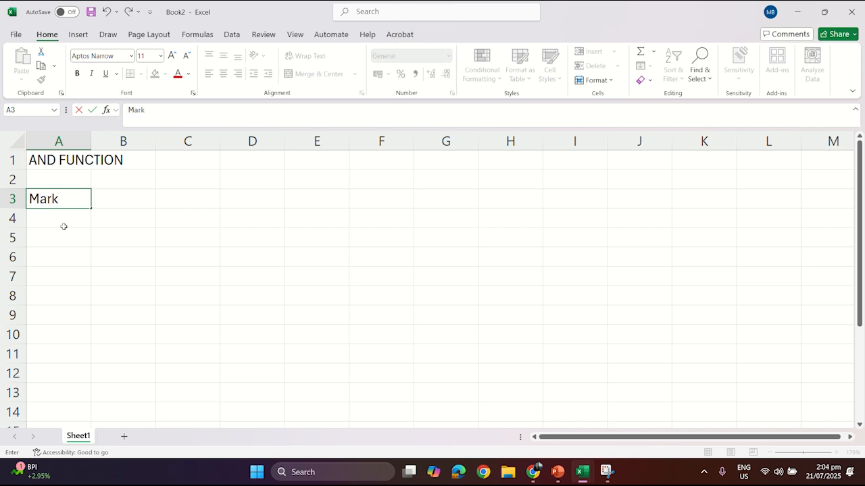
key(Return)
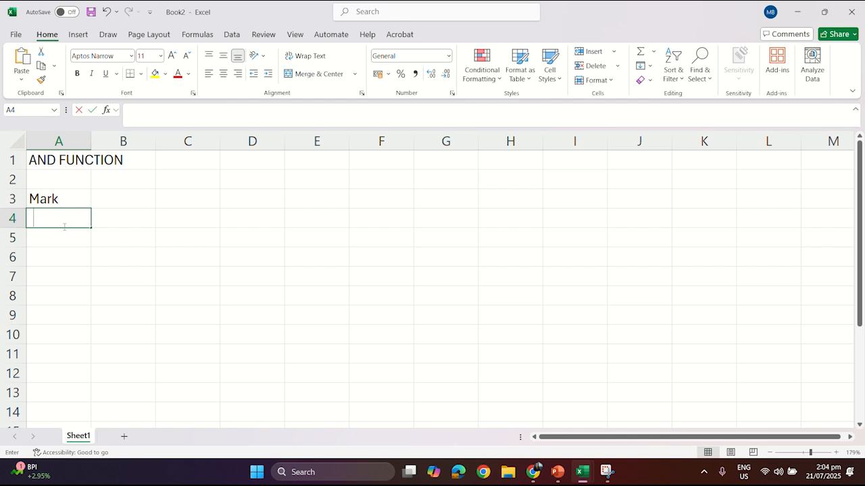
- Enter the names John, Sheila, Stella, Marie, David and Lloyd down column A below Mark
text(John)
key(Return)
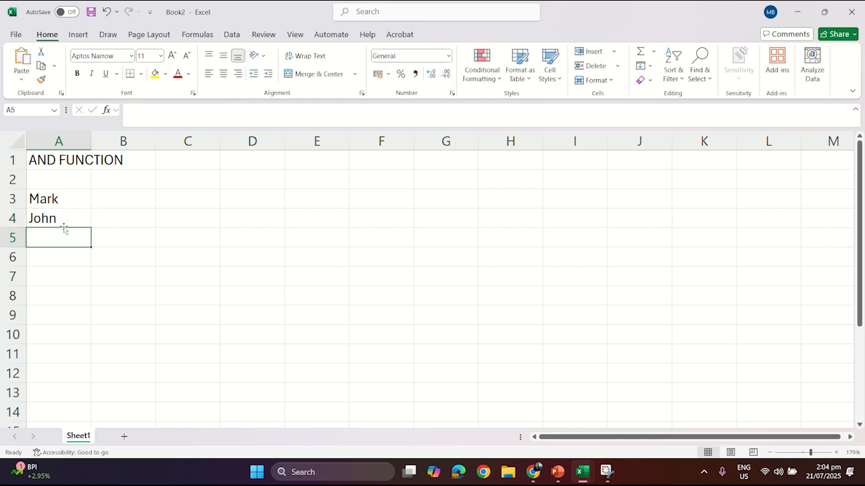
text(Sheila)
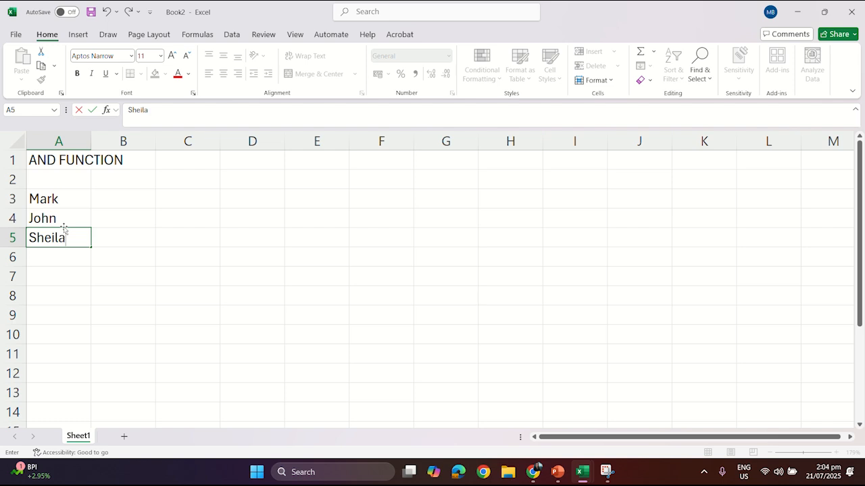
key(Return)
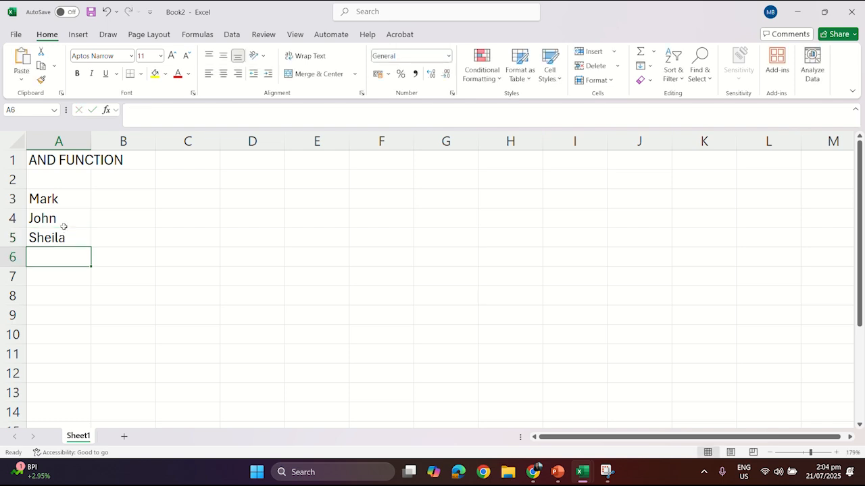
text(Stella)
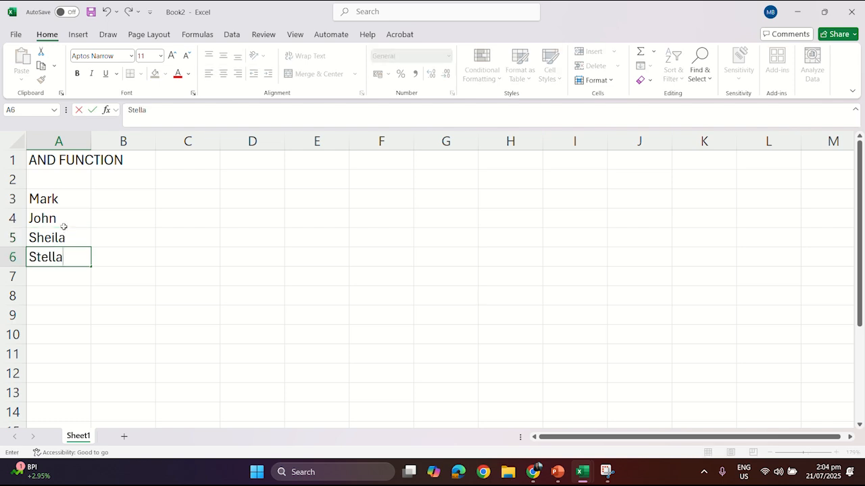
key(Return)
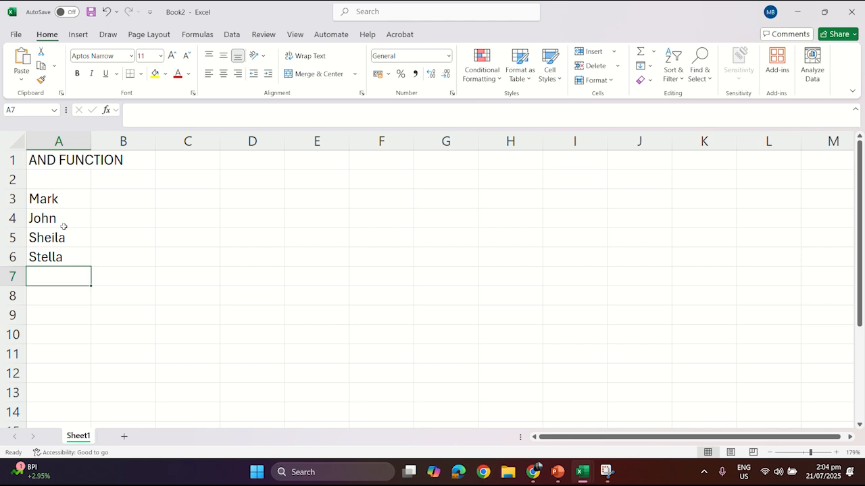
text(Marie)
key(Return)
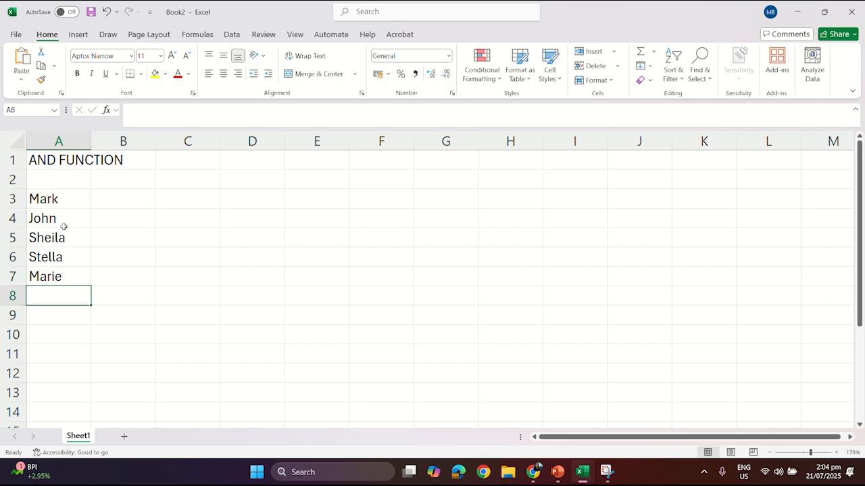
text(David)
key(Return)
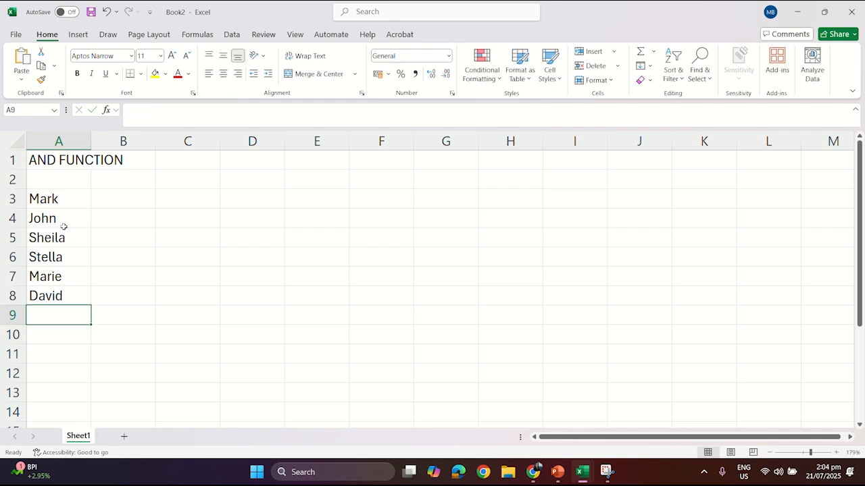
text(Lloy)
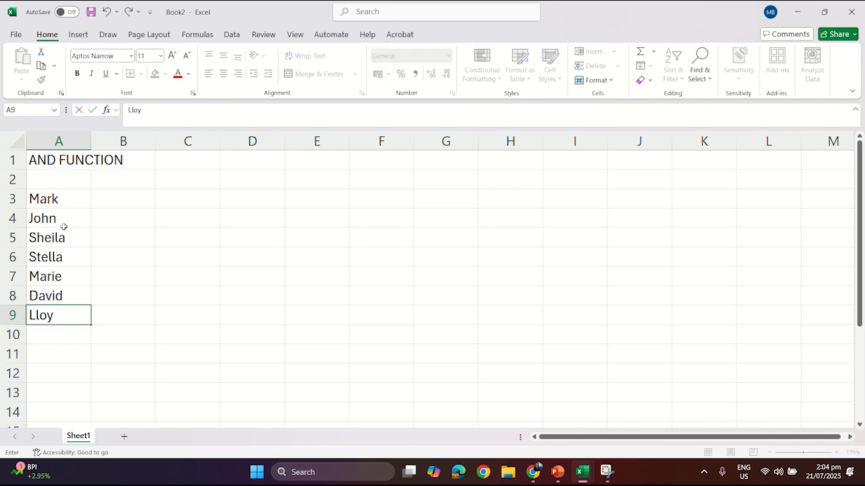
text(d)
click(216, 184)
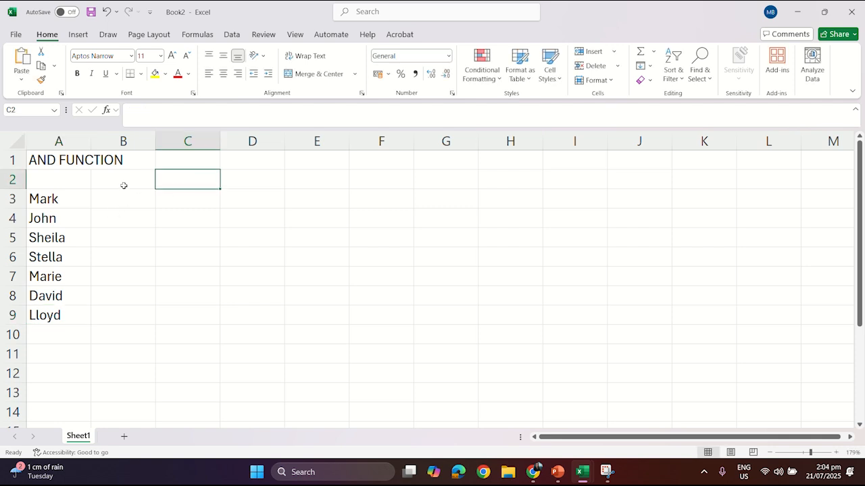
- Enter the header Name in A2 and make it bold
click(59, 177)
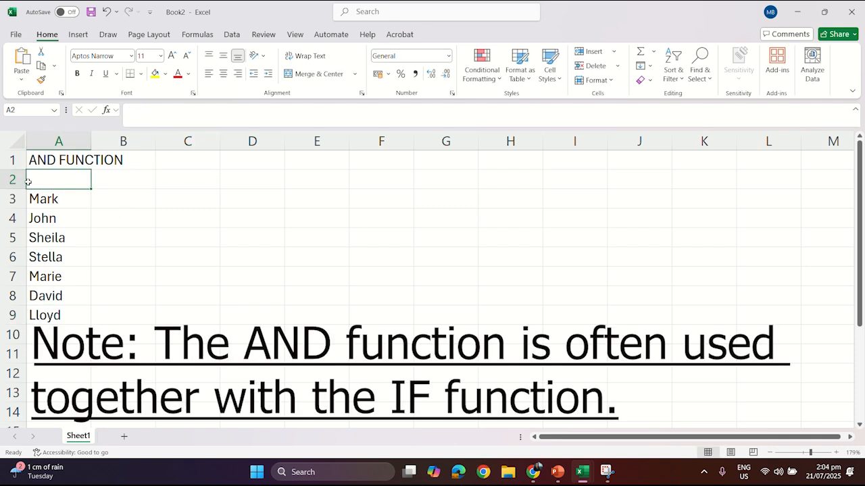
text(name)
key(BackSpace)
key(BackSpace)
key(BackSpace)
key(BackSpace)
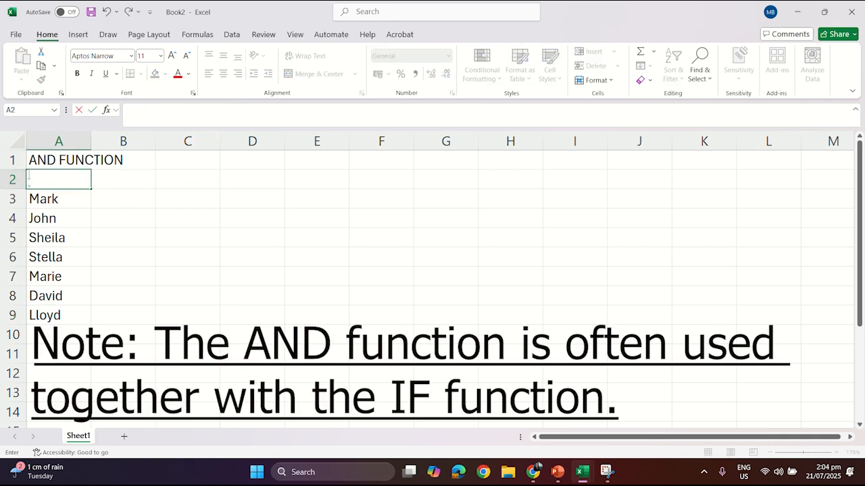
text(Name)
click(172, 218)
click(65, 180)
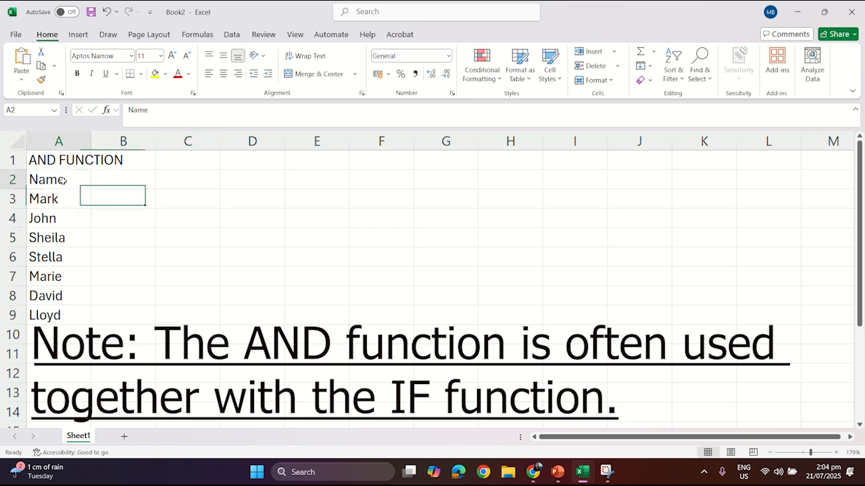
click(79, 76)
- Apply all borders to the range A2:D9
click(129, 219)
click(198, 247)
drag(62, 183, 259, 321)
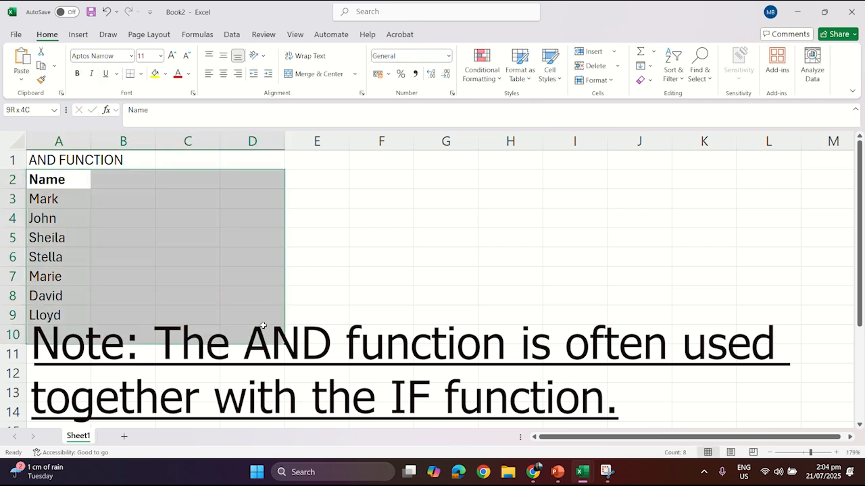
click(141, 74)
click(156, 189)
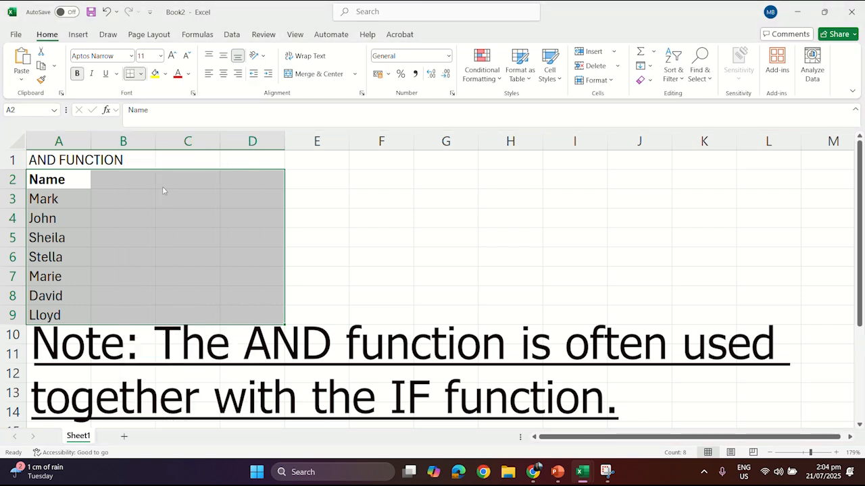
click(510, 276)
- Enter the header Sex in cell B2
click(134, 183)
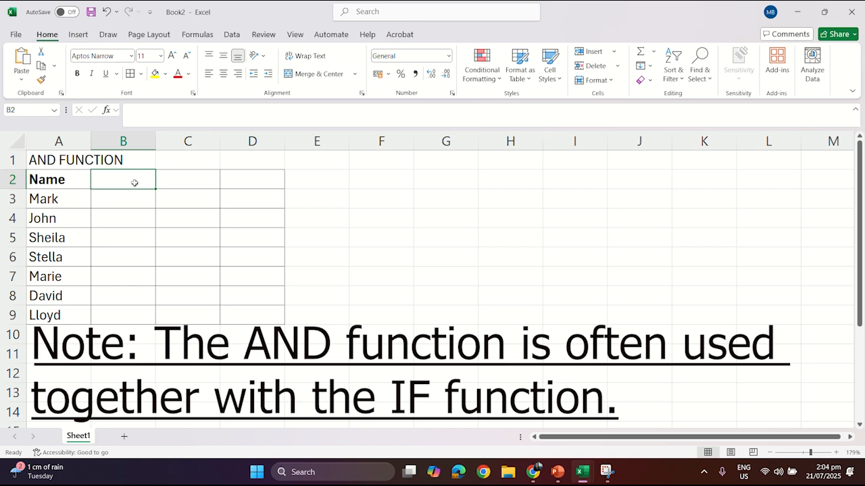
text(Sex)
click(138, 199)
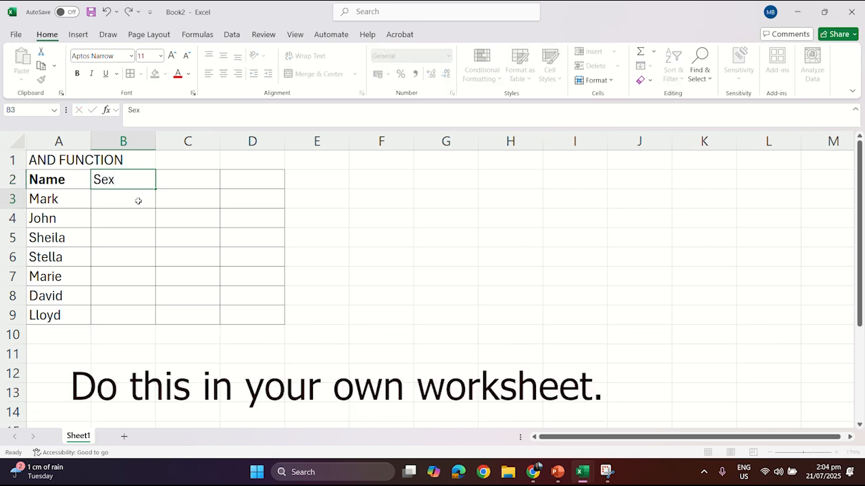
- Fill B3:B9 with Male, Male, Female, Female, Female, Male, Male for each name
text(Male)
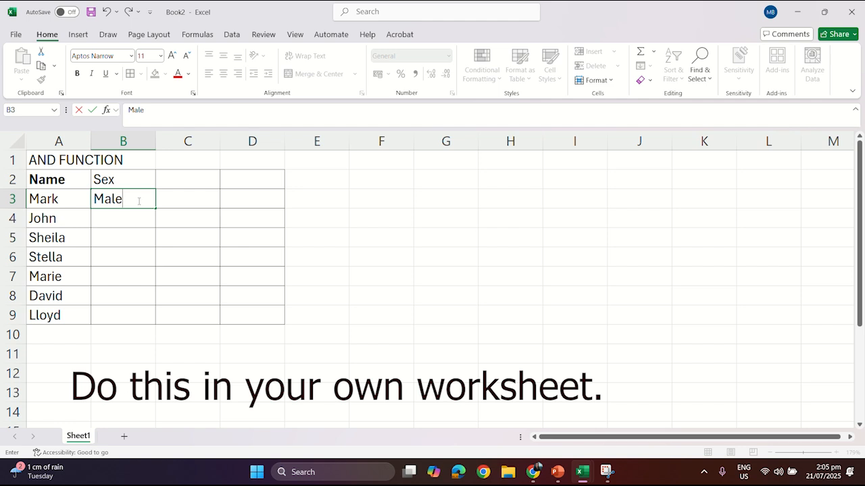
key(Return)
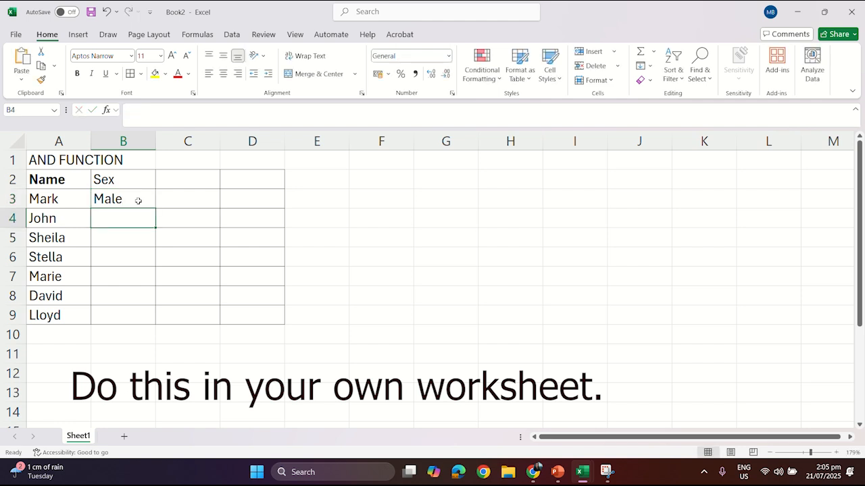
text(Male)
key(Return)
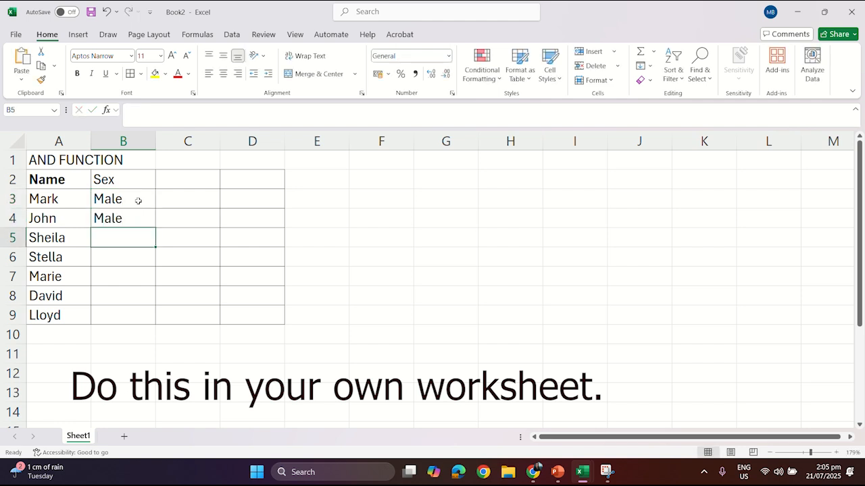
text(Female)
key(Return)
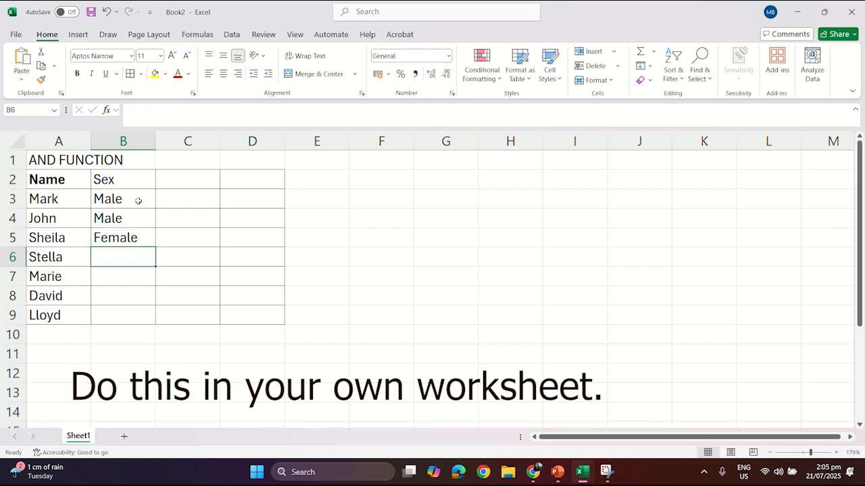
text(Female)
key(Return)
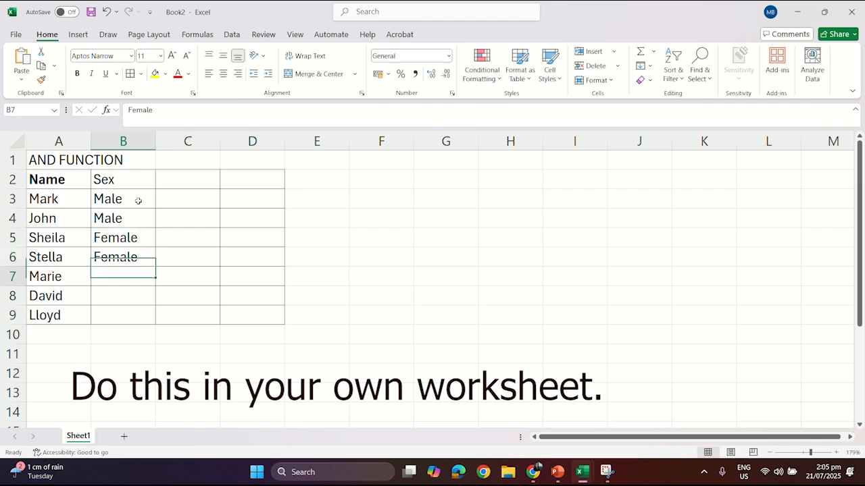
text(Female)
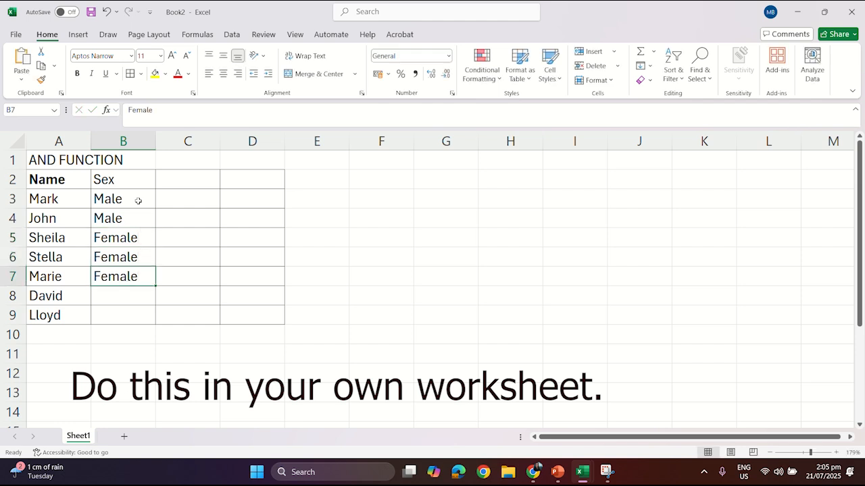
key(Return)
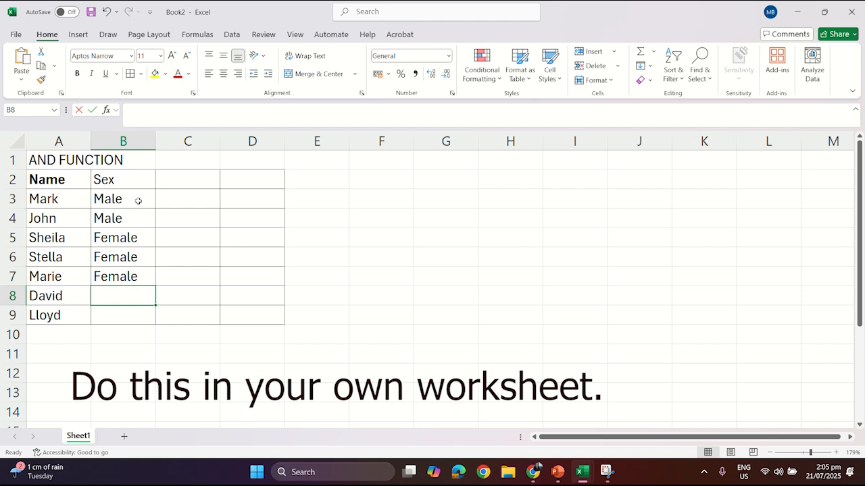
text(Male)
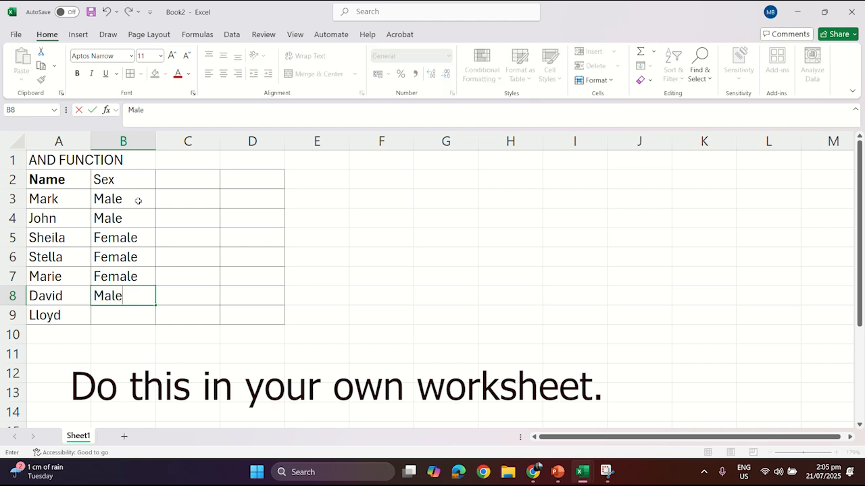
key(BackSpace)
key(BackSpace)
key(BackSpace)
key(Return)
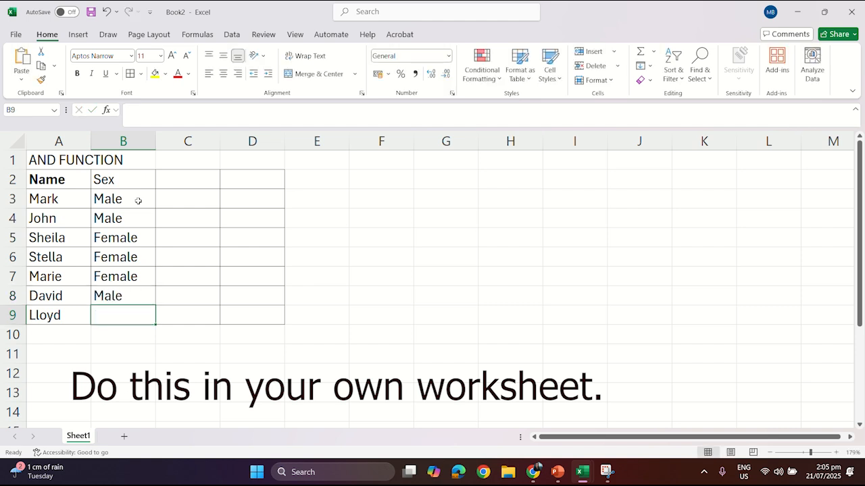
text(Male)
- Make the Sex header in B2 bold
click(145, 178)
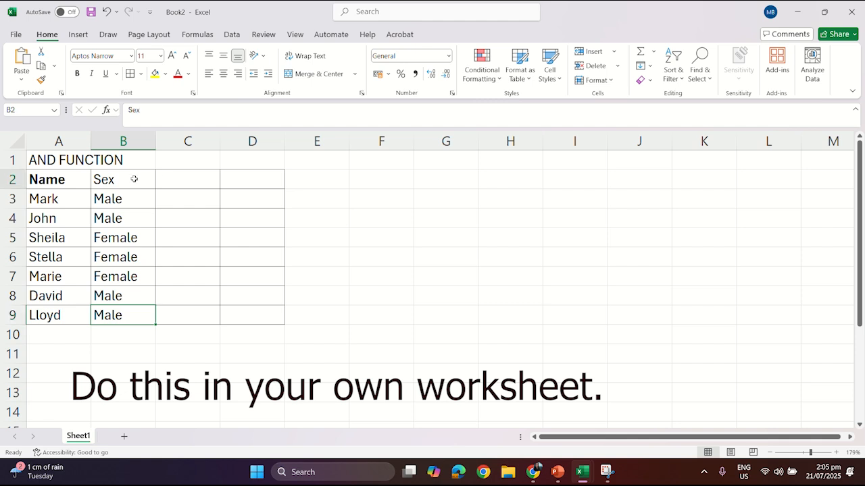
click(77, 74)
click(193, 186)
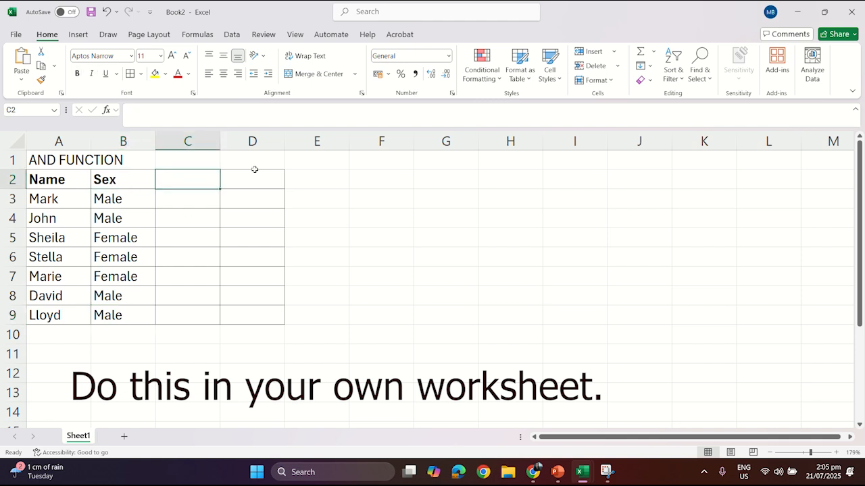
- Merge and center the AND FUNCTION title across A1:D1
click(63, 160)
drag(63, 160, 268, 162)
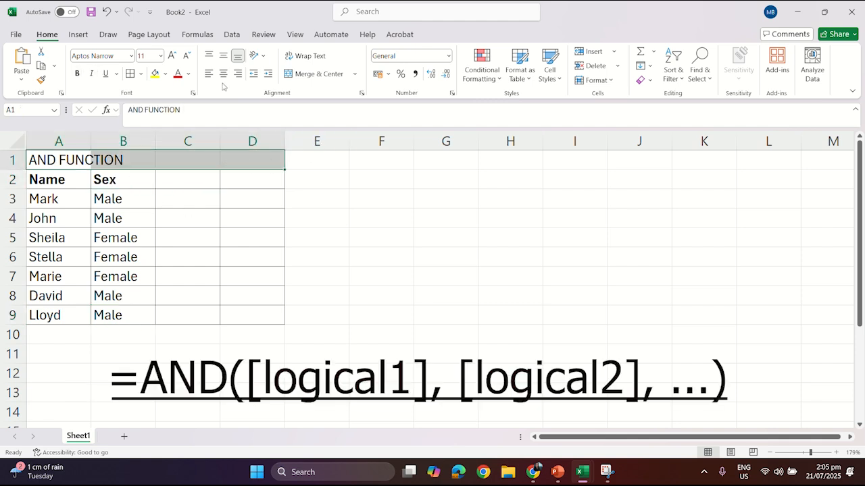
click(323, 75)
click(186, 178)
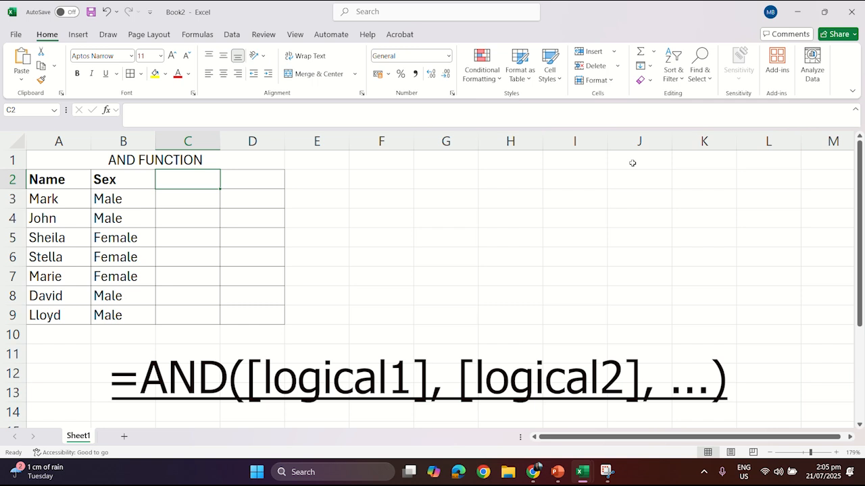
- Add the header Age in C2 and fill C3:C9 with ages 15, 16, 18, 13, 20, 19, 17
text(Age)
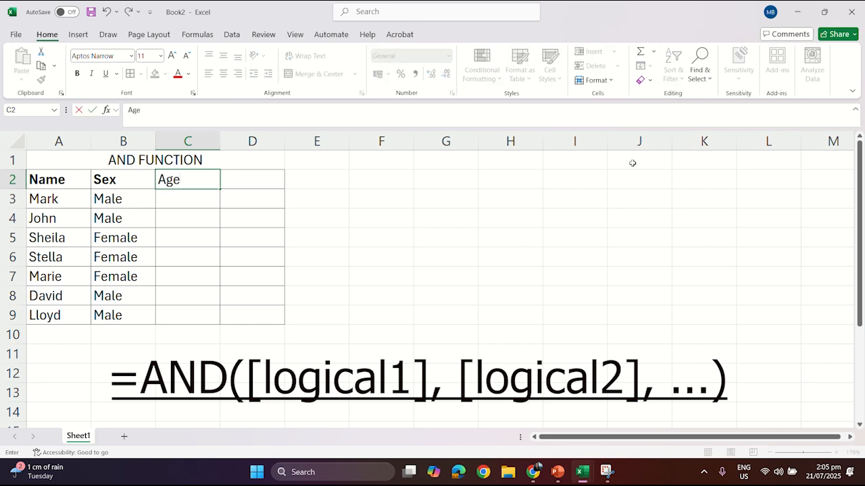
key(Return)
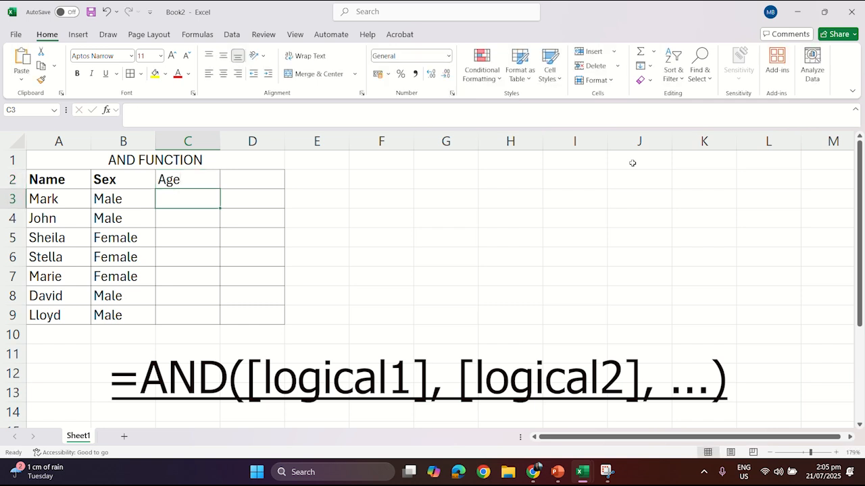
text(15)
key(Return)
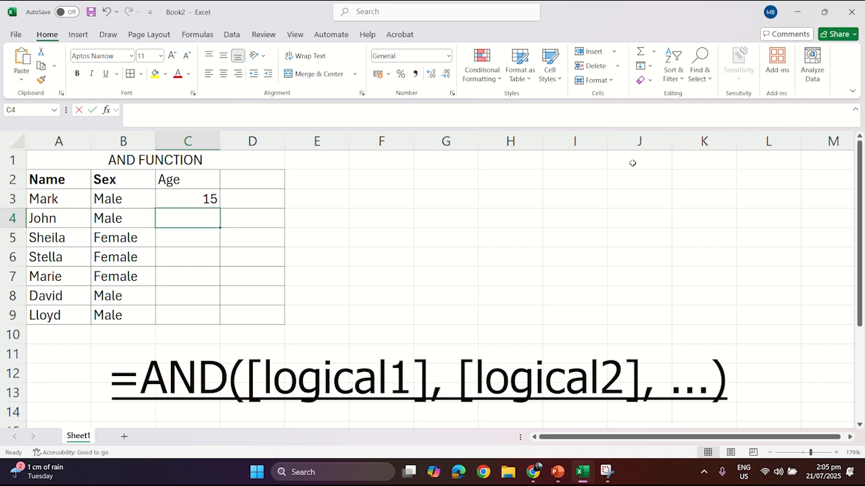
text(16)
key(Return)
text(18)
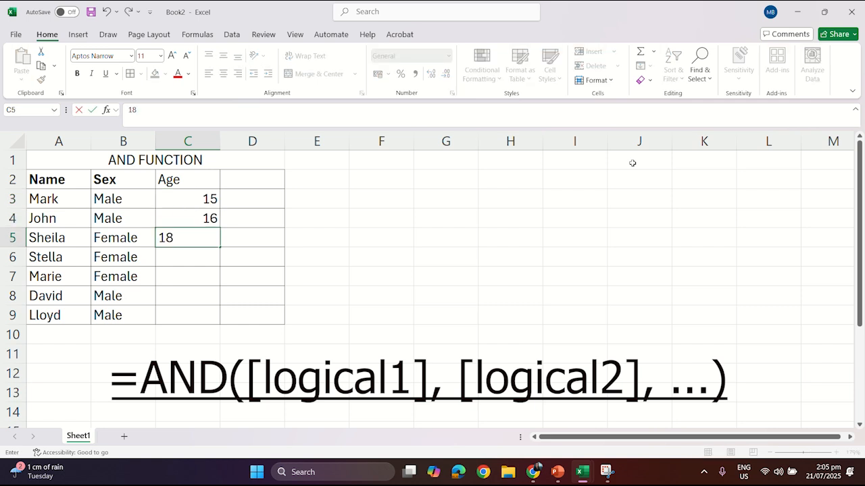
key(Return)
text(13)
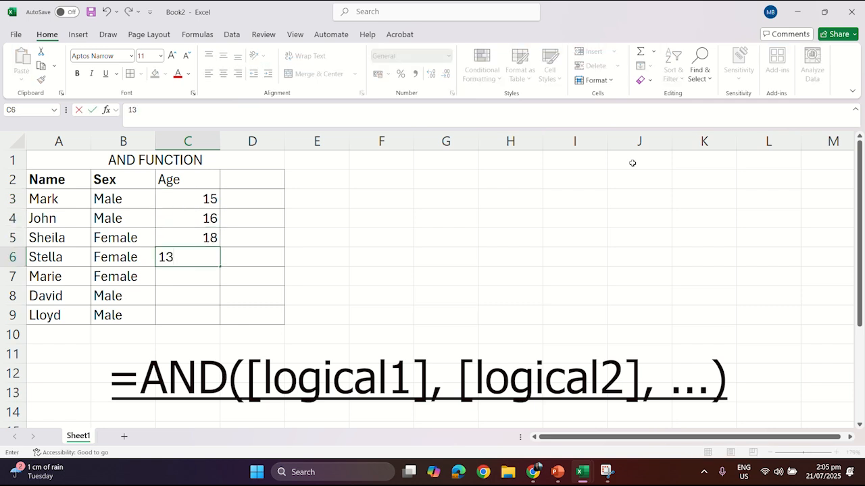
key(Return)
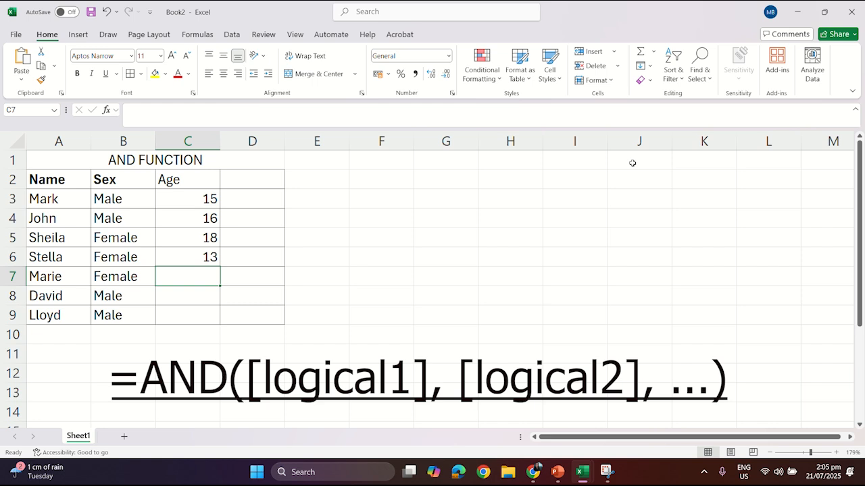
text(20)
key(Return)
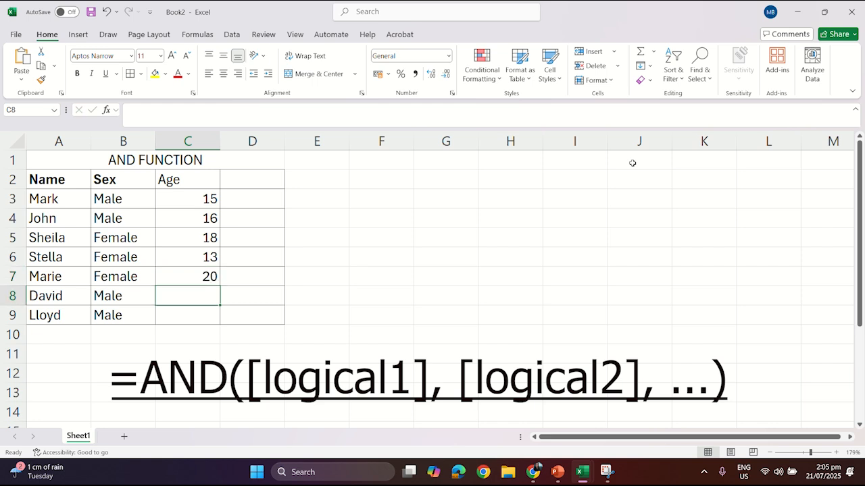
text(19)
key(Return)
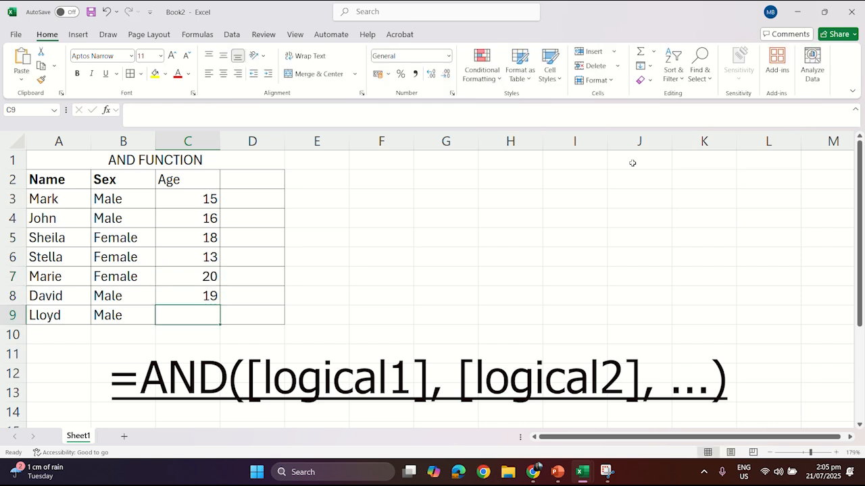
text(17)
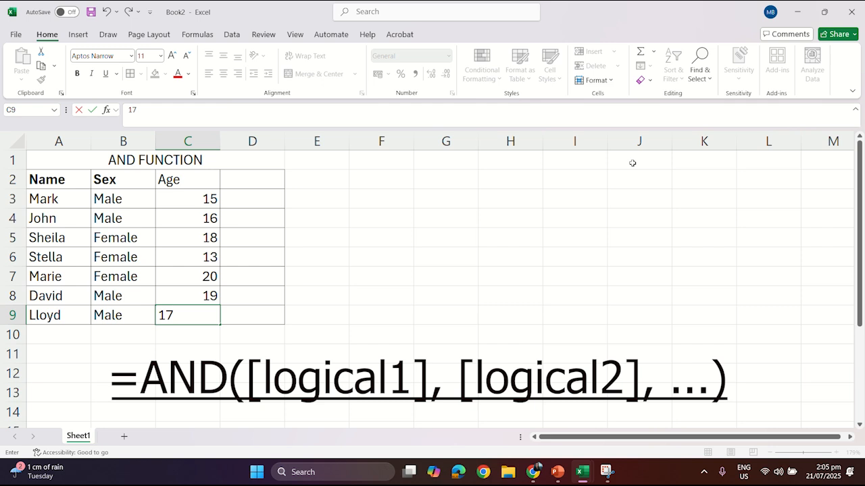
click(379, 297)
- Widen column D and enter the header 'Female must be 15 yrs old with an Age over 15' in D2
click(251, 185)
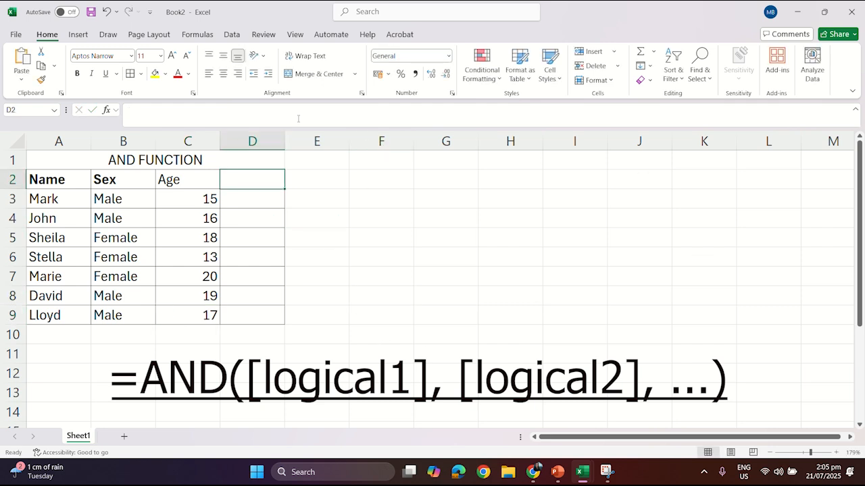
drag(284, 141, 329, 140)
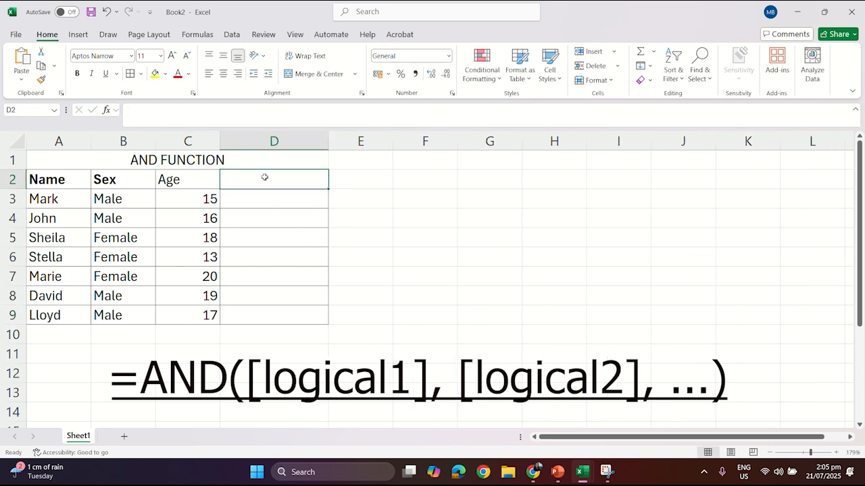
click(473, 218)
click(283, 177)
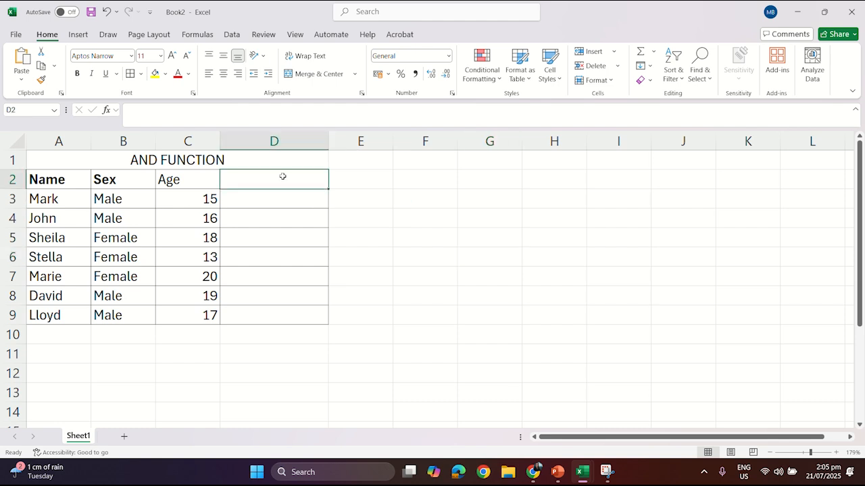
text(Female )
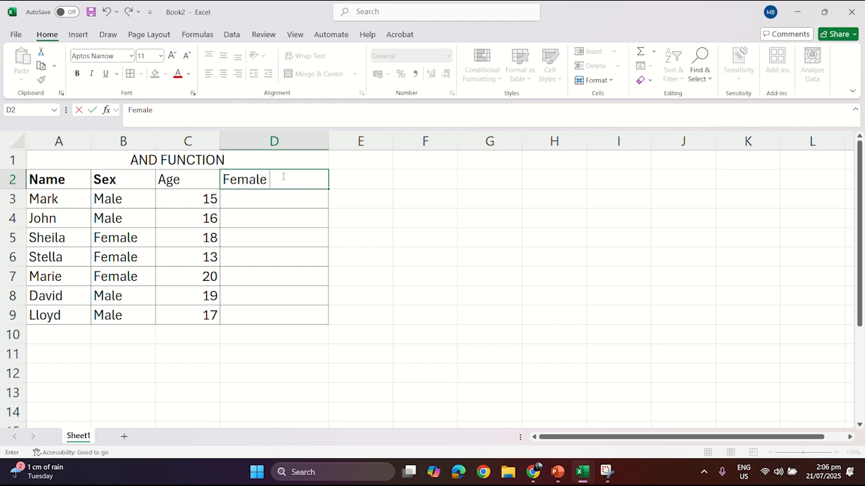
text(mus)
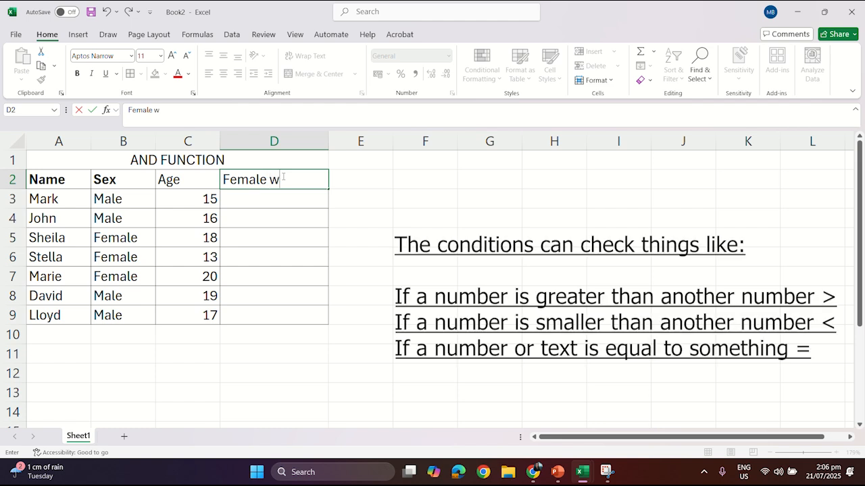
text(t be 15 yrs old with an Age over 15)
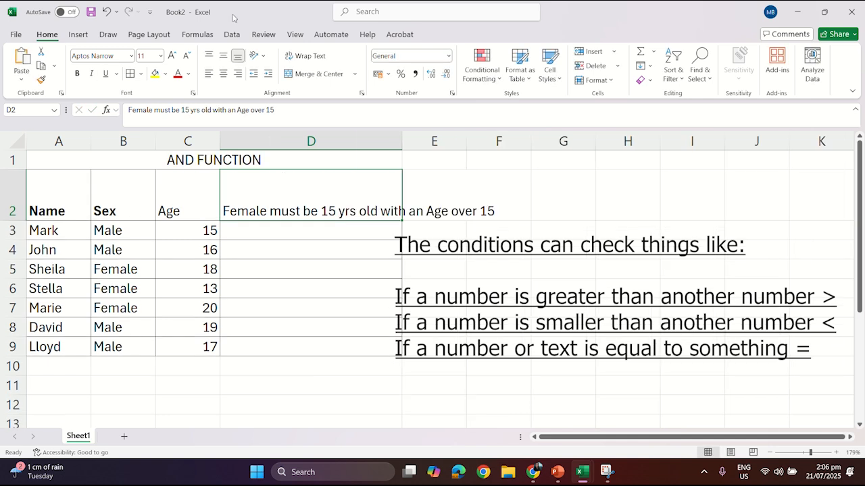
- Set the D2 header's font size to 8, wrap its text, and reduce row 2's height
click(187, 55)
click(188, 55)
click(187, 56)
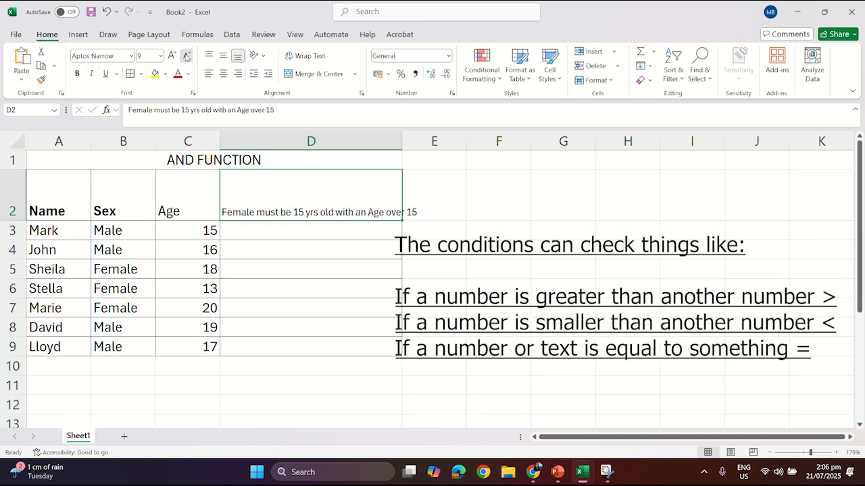
click(306, 55)
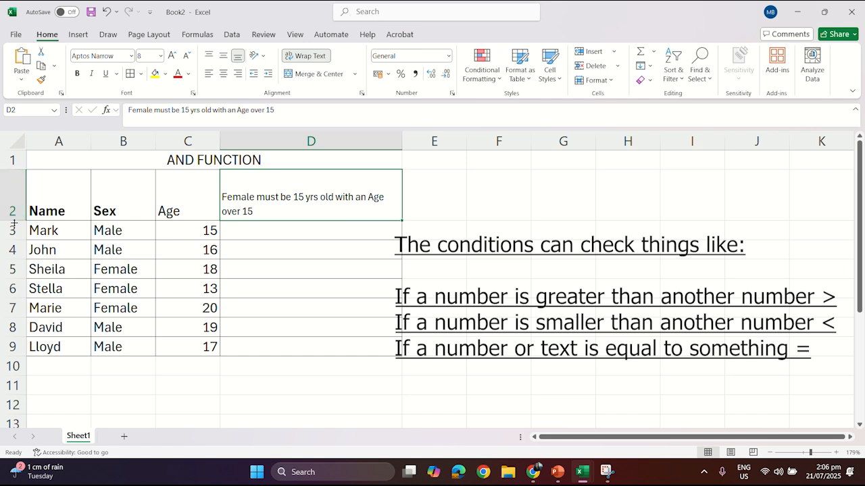
drag(13, 221, 20, 204)
click(542, 212)
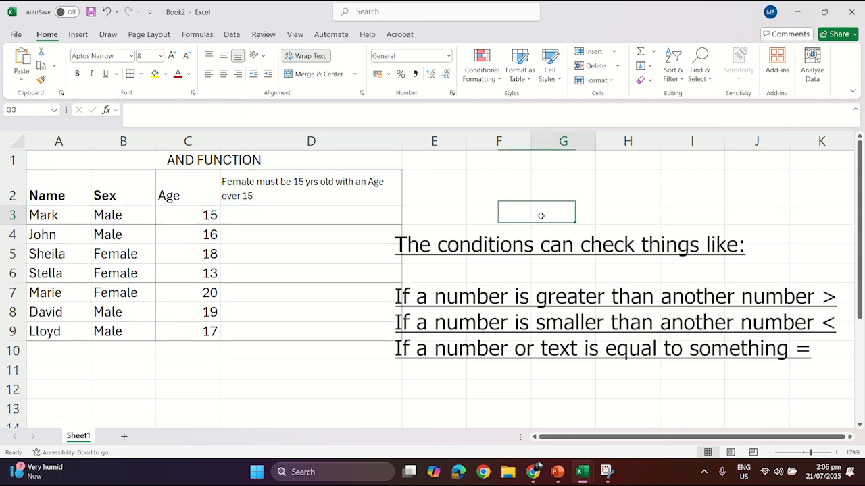
- Edit the D2 header to read 'Female must be 15 yrs old above'
click(296, 221)
click(287, 197)
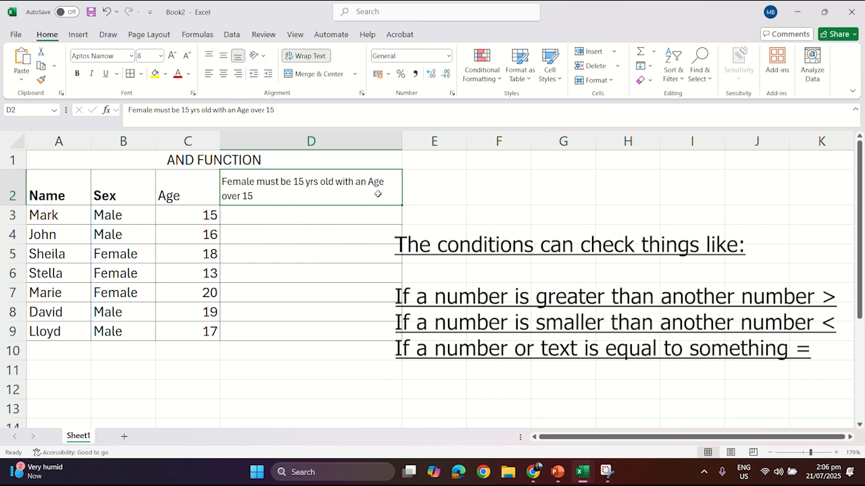
double_click(255, 195)
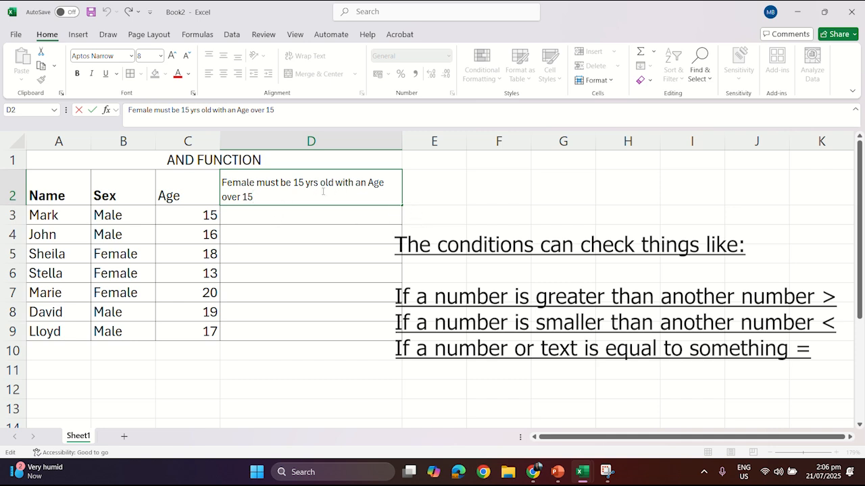
key(BackSpace)
key(BackSpace)
key(BackSpace)
key(BackSpace)
key(BackSpace)
key(BackSpace)
key(BackSpace)
key(BackSpace)
key(BackSpace)
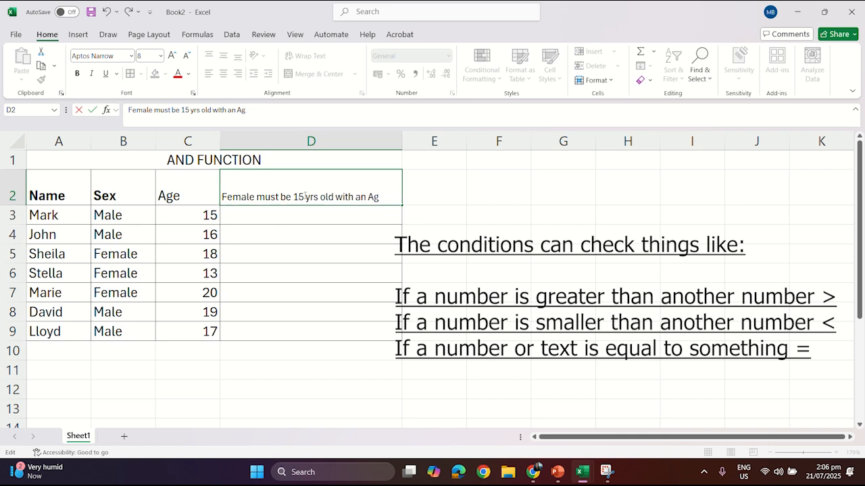
key(BackSpace)
key(BackSpace)
key(BackSpace)
key(BackSpace)
key(BackSpace)
key(BackSpace)
key(BackSpace)
key(BackSpace)
key(BackSpace)
key(BackSpace)
key(BackSpace)
text(above)
click(403, 220)
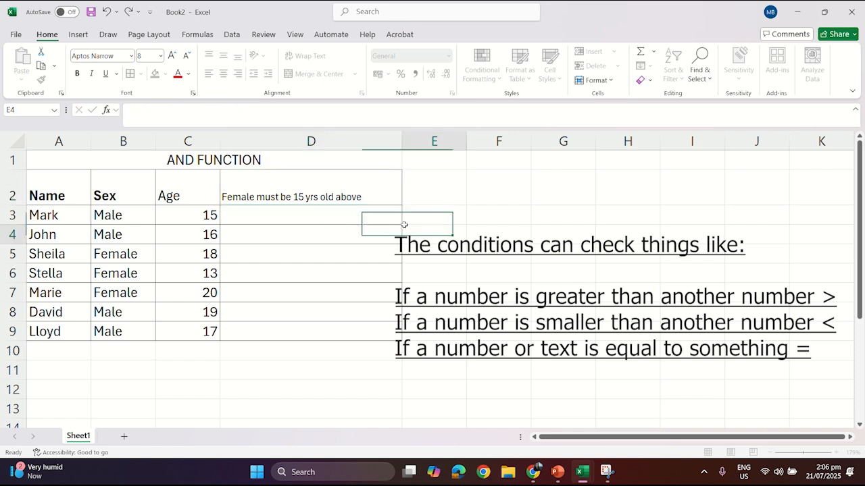
- Make the D2 header bold
click(258, 197)
click(79, 72)
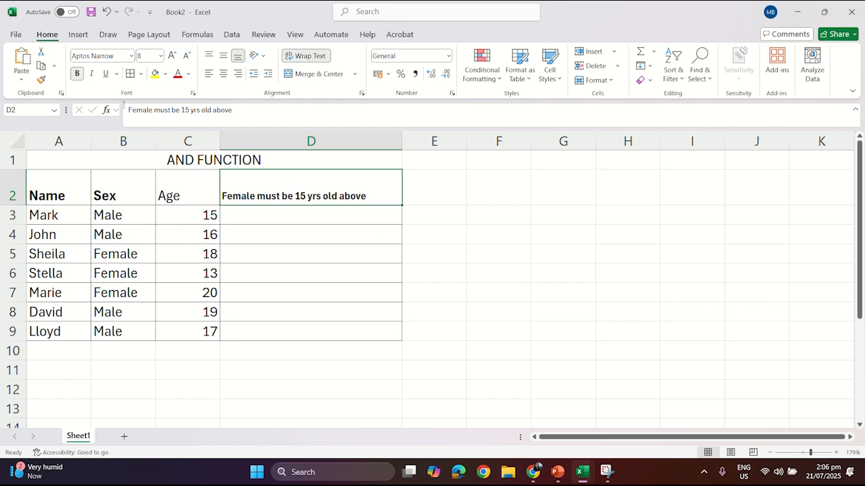
click(546, 270)
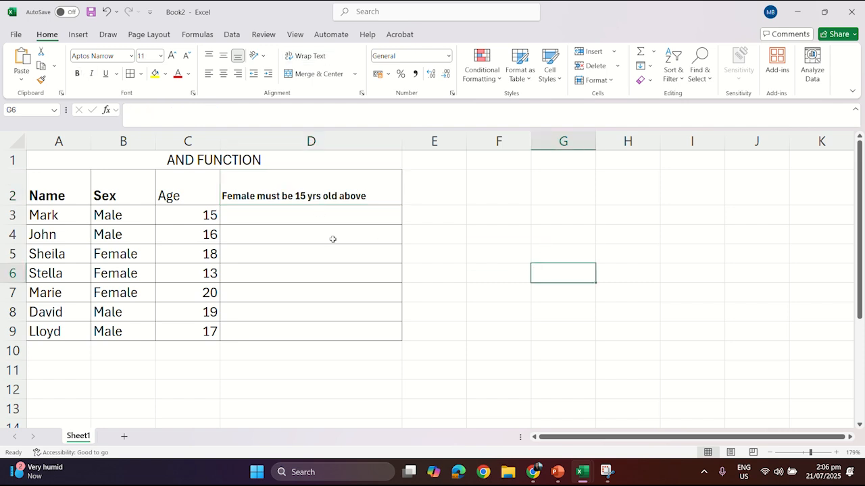
- In D3, enter the formula =AND(B3="Female") and accept the suggested quote correction
click(379, 214)
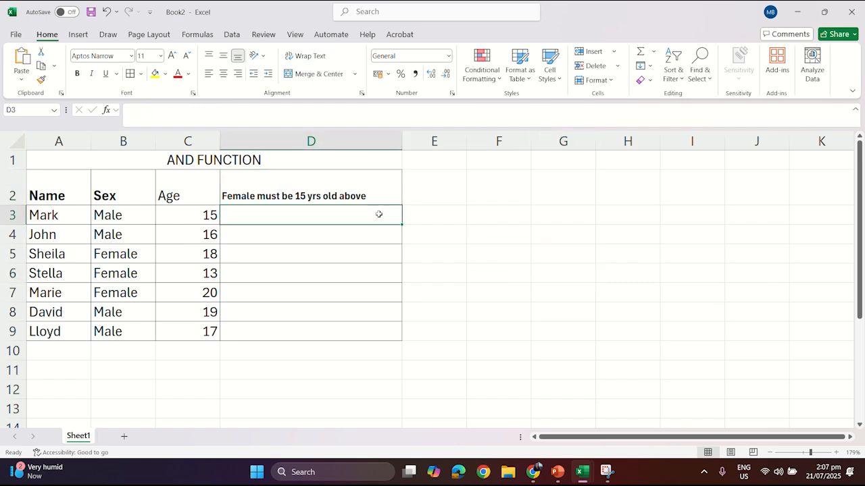
text(=And)
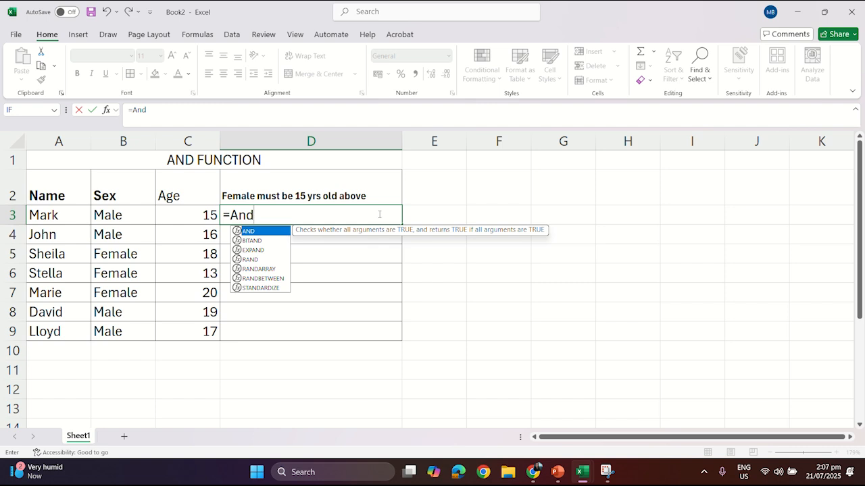
key(BackSpace)
key(BackSpace)
key(Caps_Lock)
text(ND()
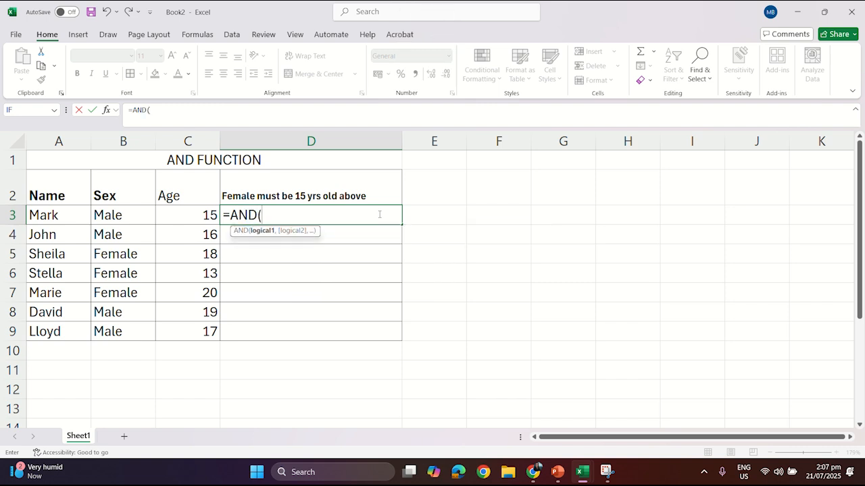
click(123, 209)
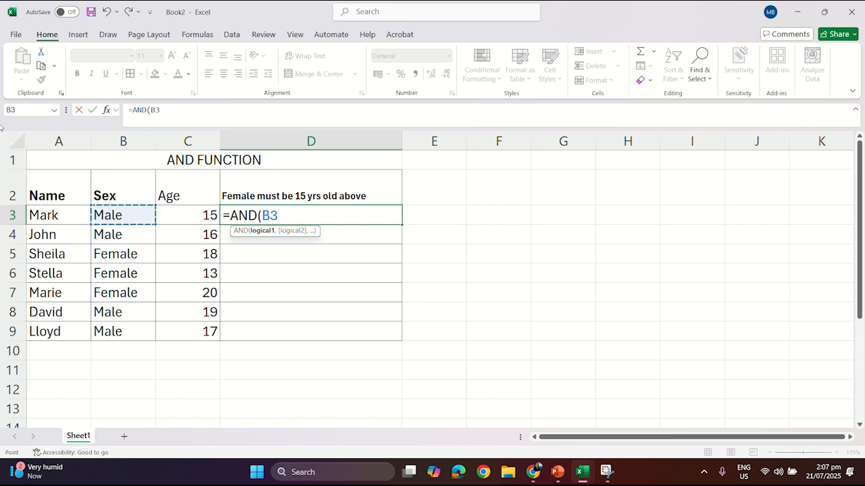
text(=)
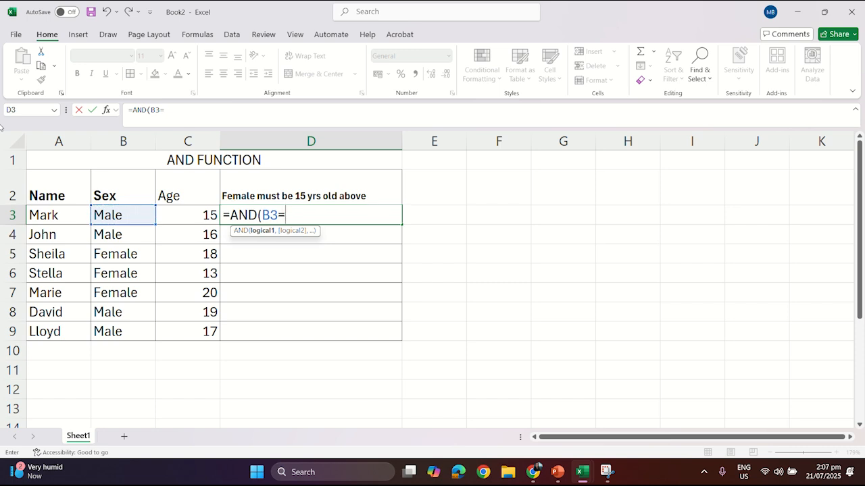
text(f)
key(Caps_Lock)
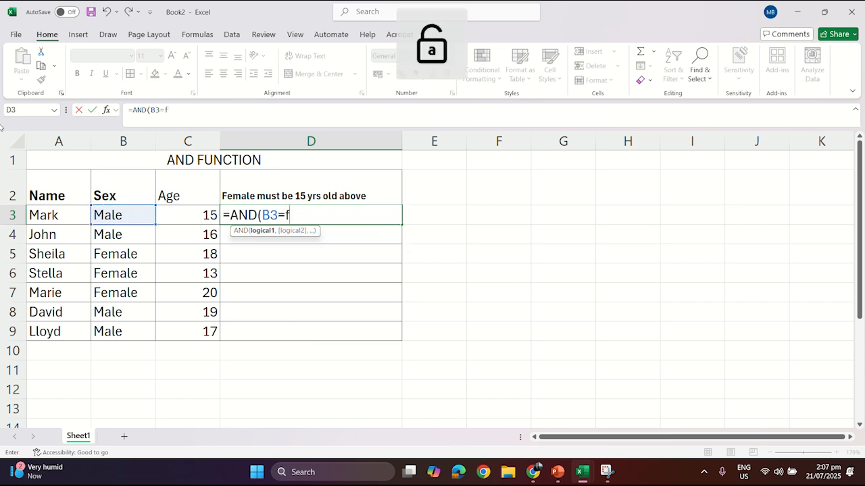
text(Femae)
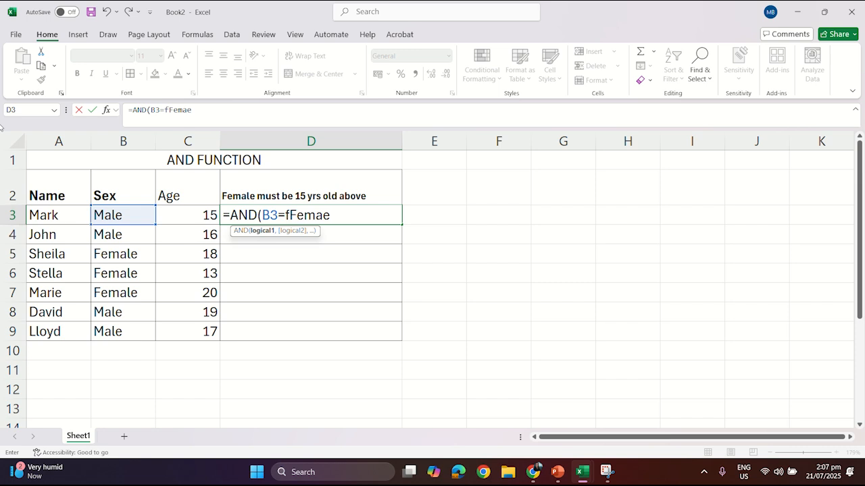
key(BackSpace)
key(BackSpace)
key(BackSpace)
key(BackSpace)
key(BackSpace)
key(BackSpace)
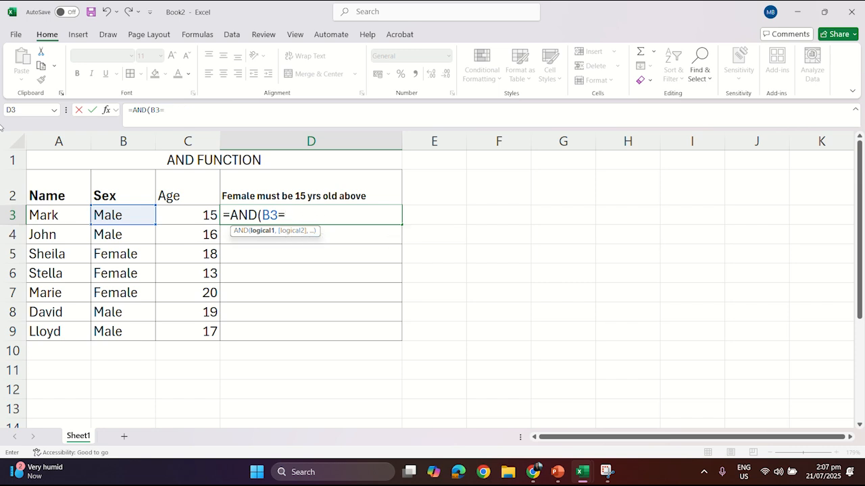
text(Female)
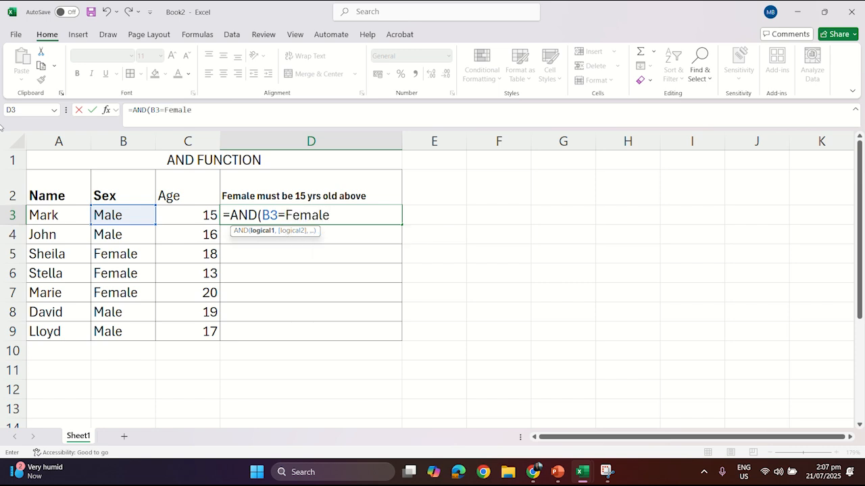
text(")
key(Return)
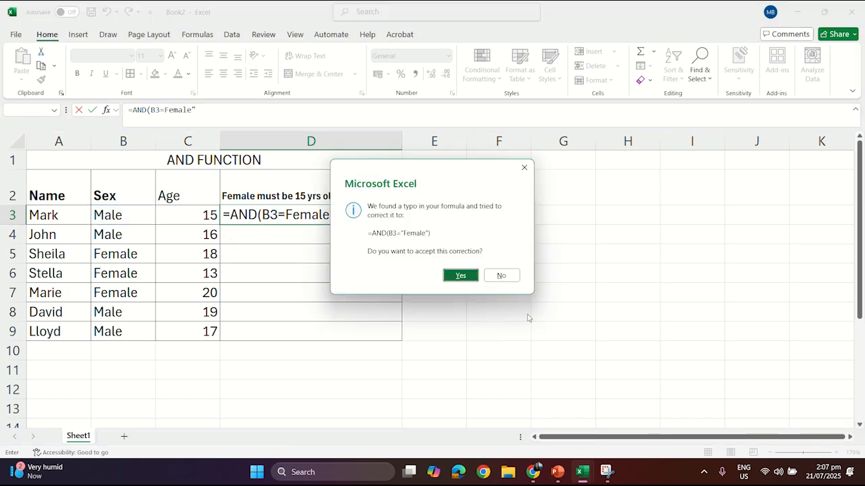
click(466, 276)
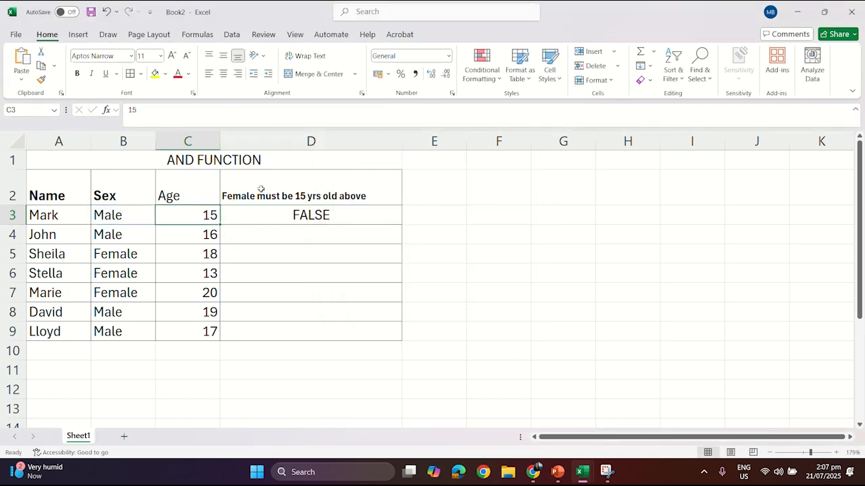
- Extend the D3 formula to =AND(B3="Female",C3>=15) by adding the age condition on C3
click(276, 212)
click(204, 110)
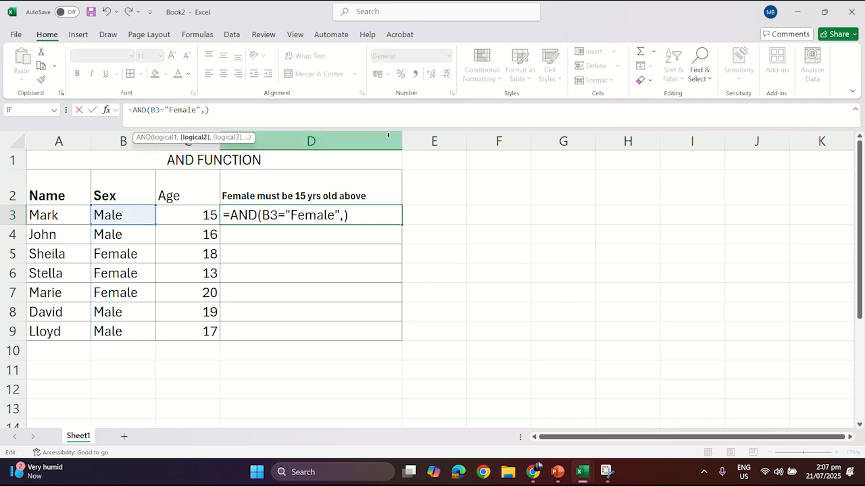
click(188, 217)
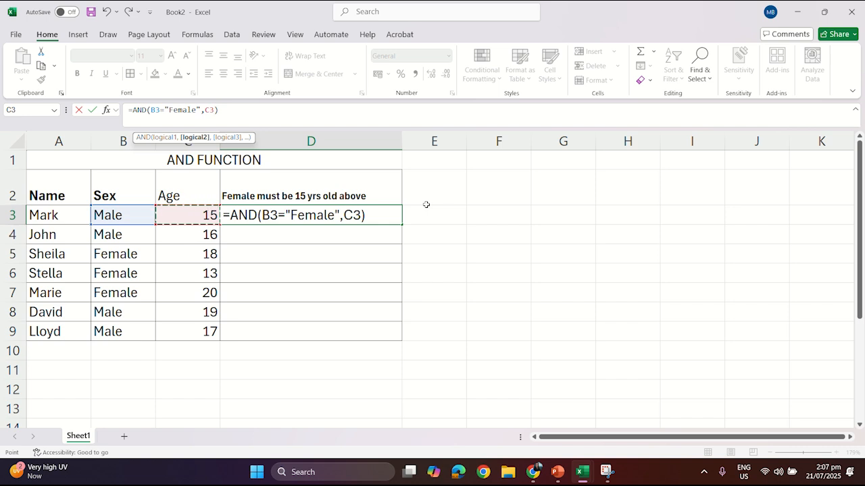
text(>=)
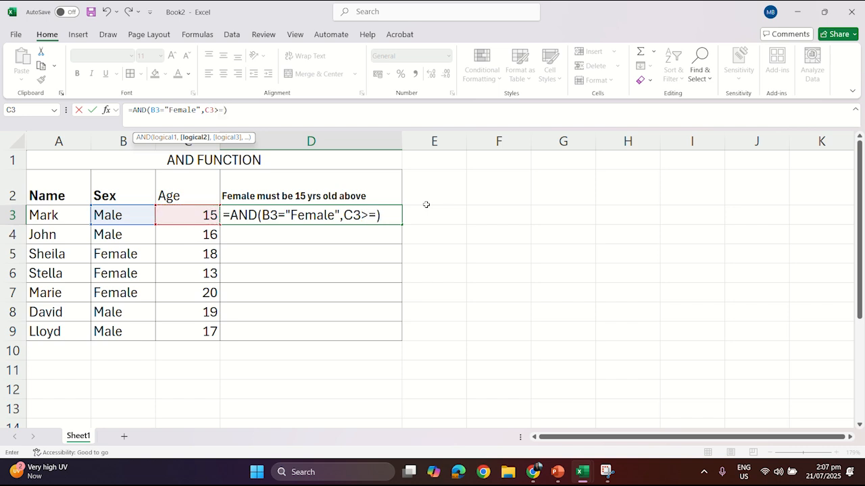
text(15)
key(Return)
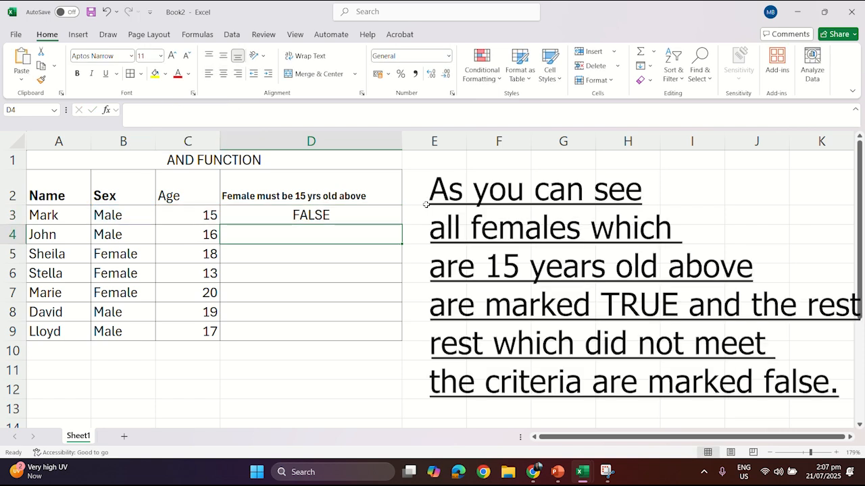
- Fill the D3 formula down through D9
click(306, 218)
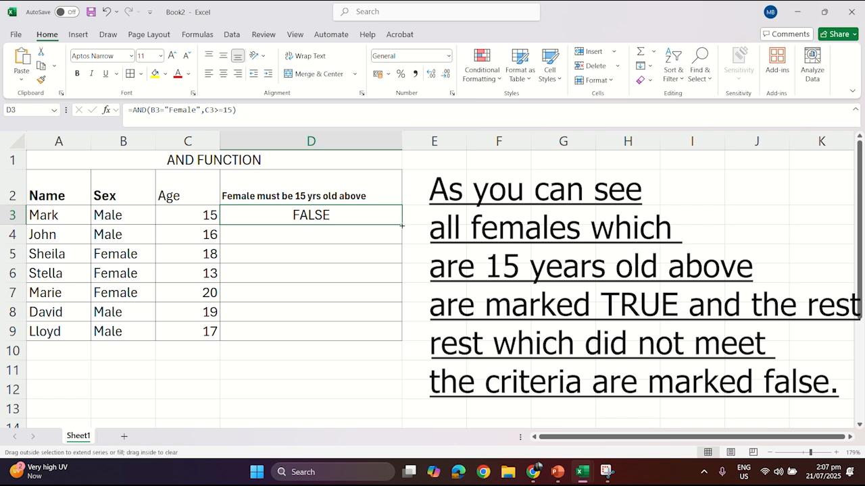
drag(402, 226, 407, 334)
click(539, 254)
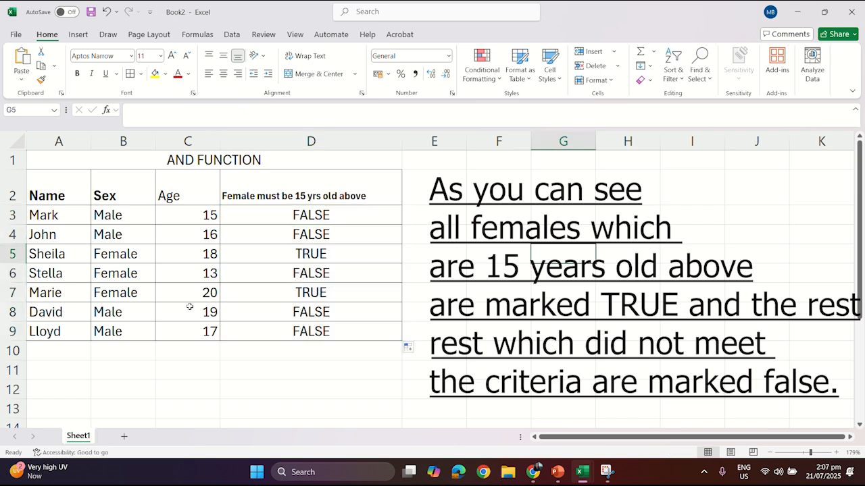
- Inspect the filled AND formulas in individual rows of column D
click(343, 279)
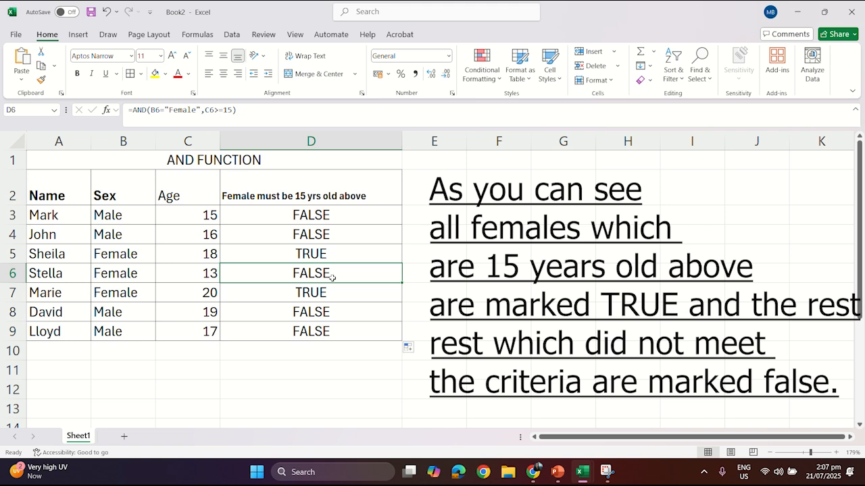
click(233, 111)
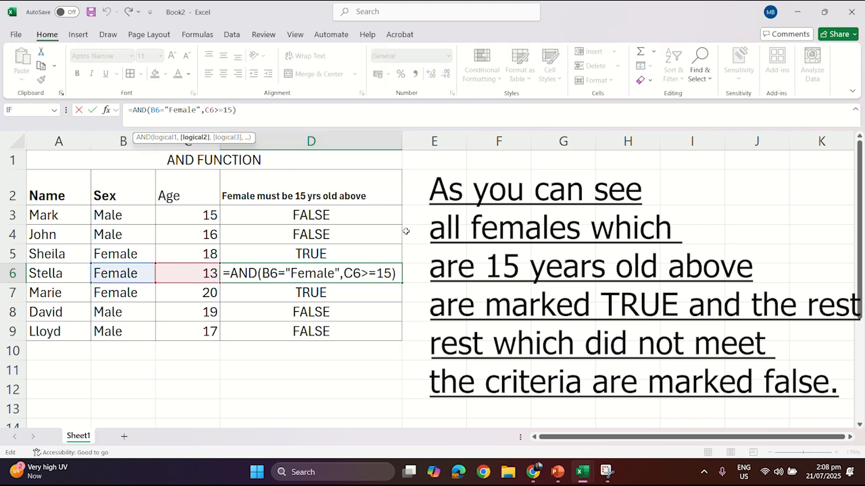
click(512, 318)
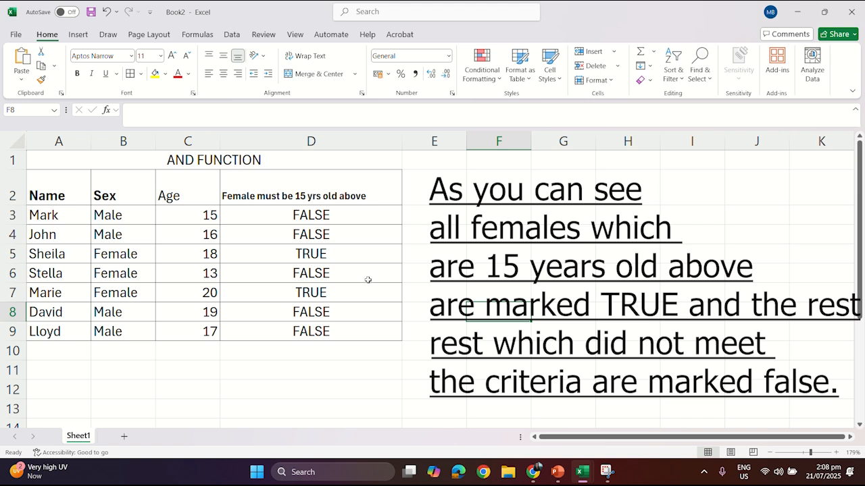
click(347, 280)
click(307, 296)
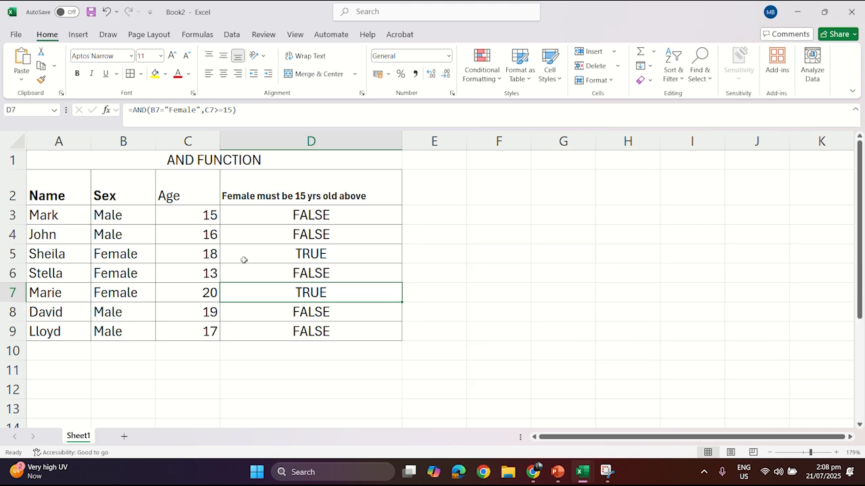
key(Up)
key(Up)
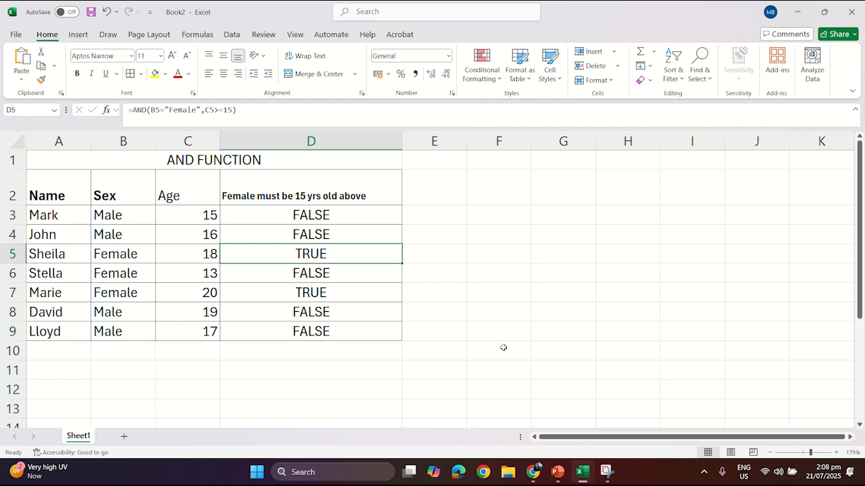
click(541, 331)
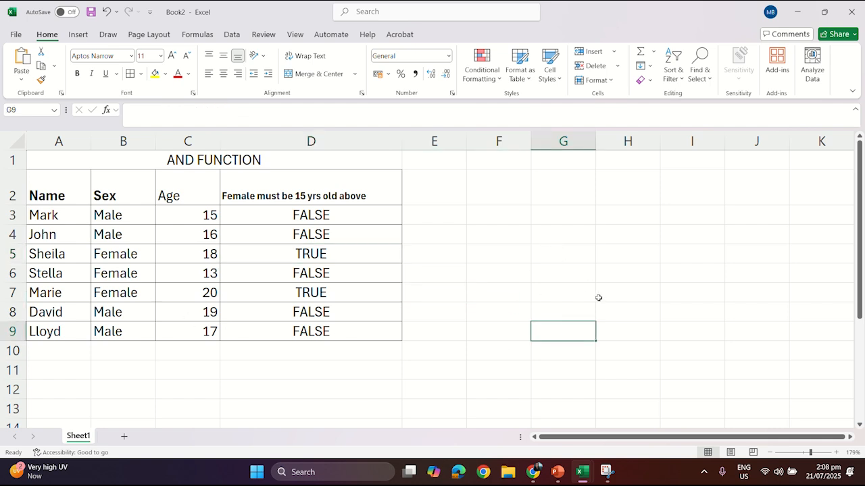
click(484, 309)
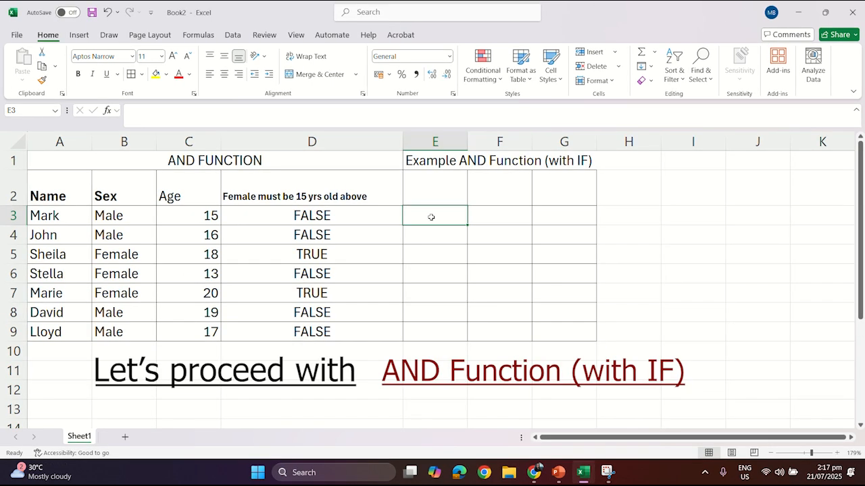
- In E3, start a formula =IF(AND that references B3 as the first comparison
double_click(431, 217)
text(=)
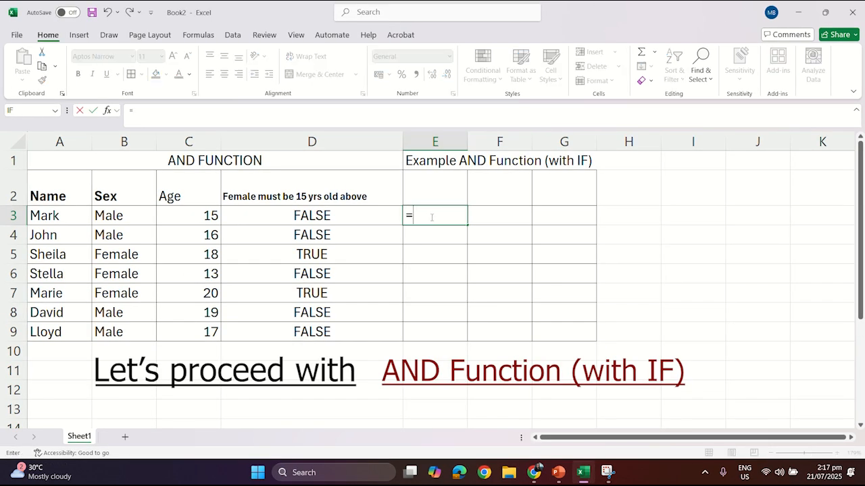
text(IF)
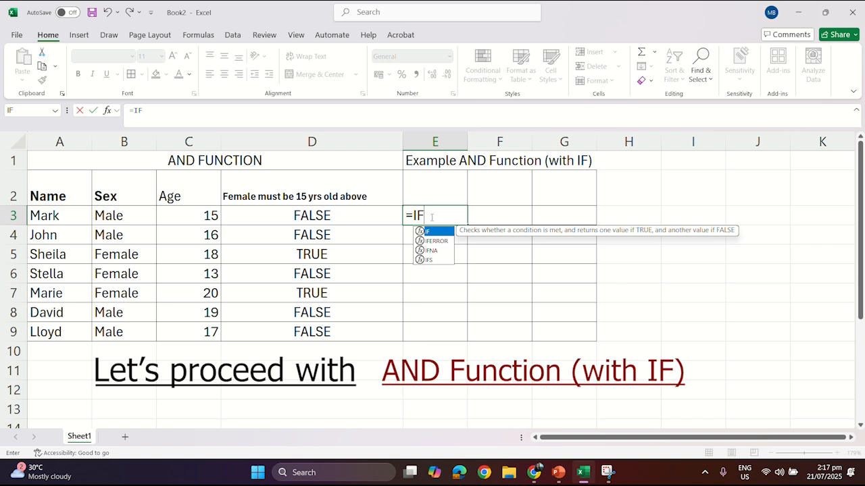
text((AND)
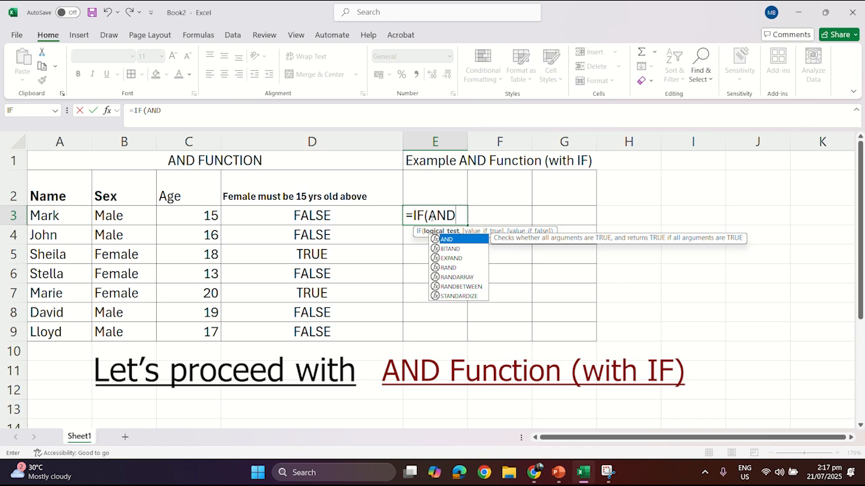
click(99, 215)
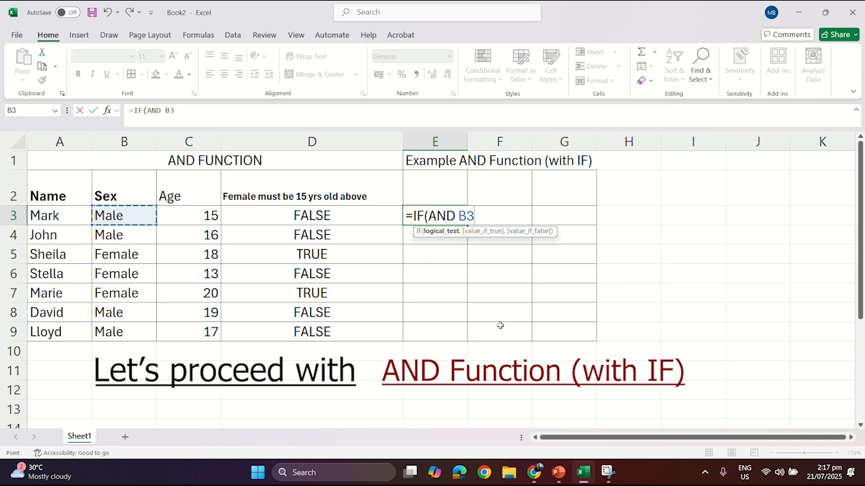
text(=)
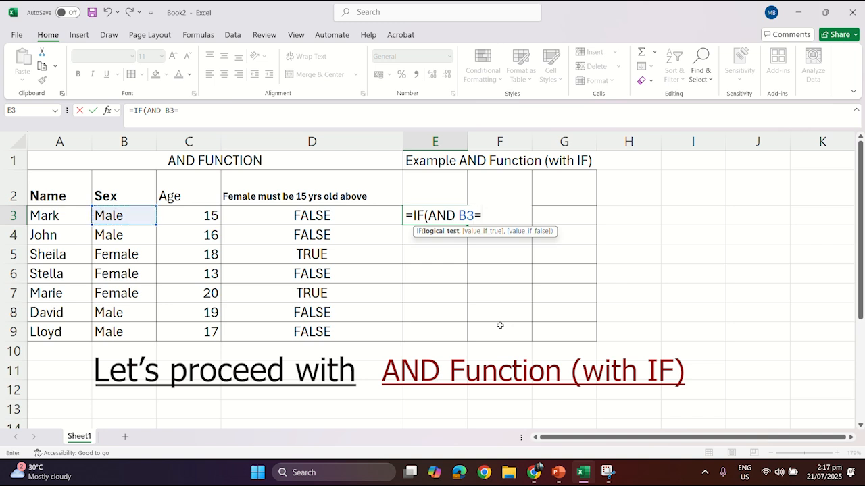
text(fE)
key(BackSpace)
key(BackSpace)
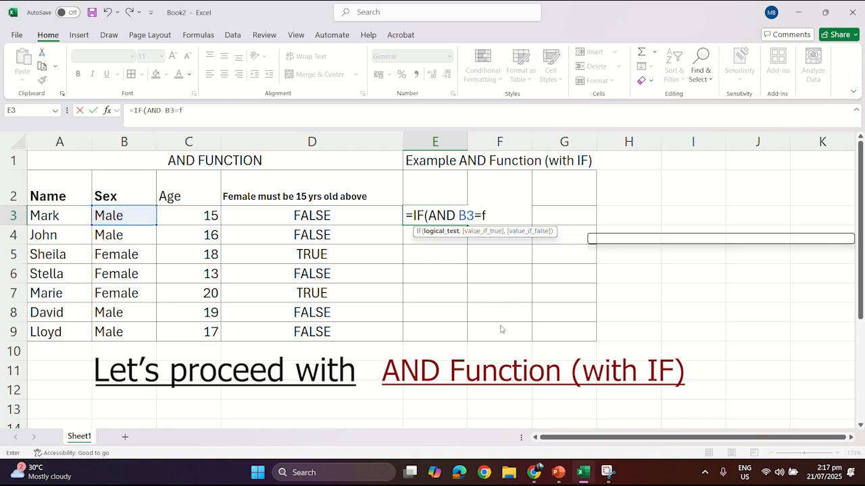
- Add Female as the comparison text and try to confirm the formula, dismissing the error
key(Caps_Lock)
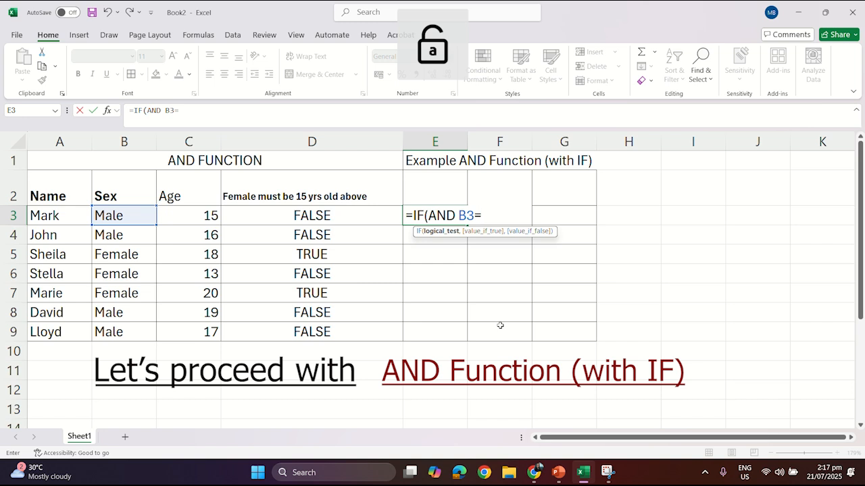
text(Female)
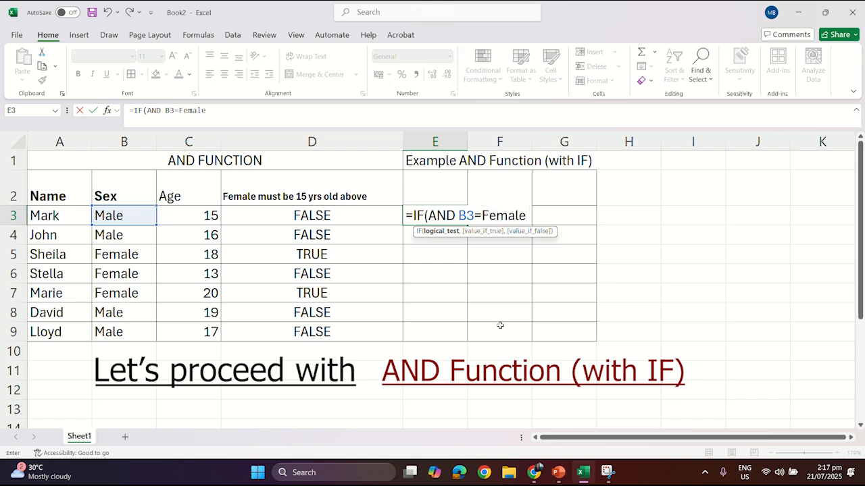
text(")
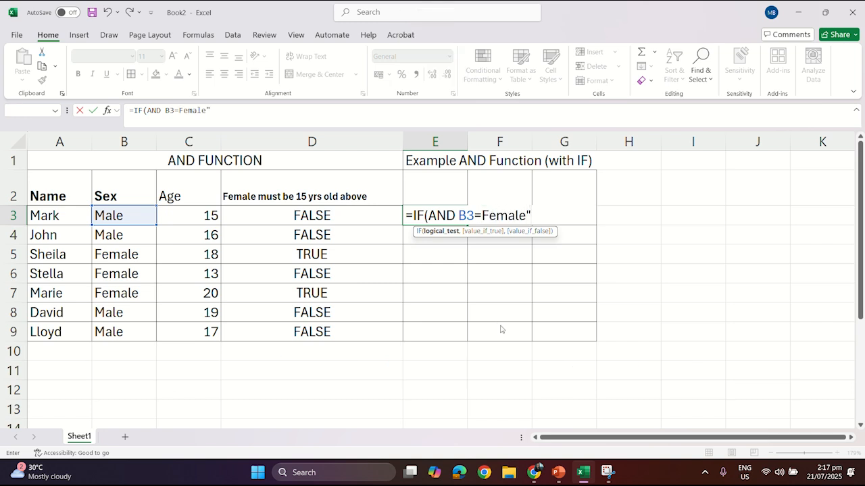
key(Return)
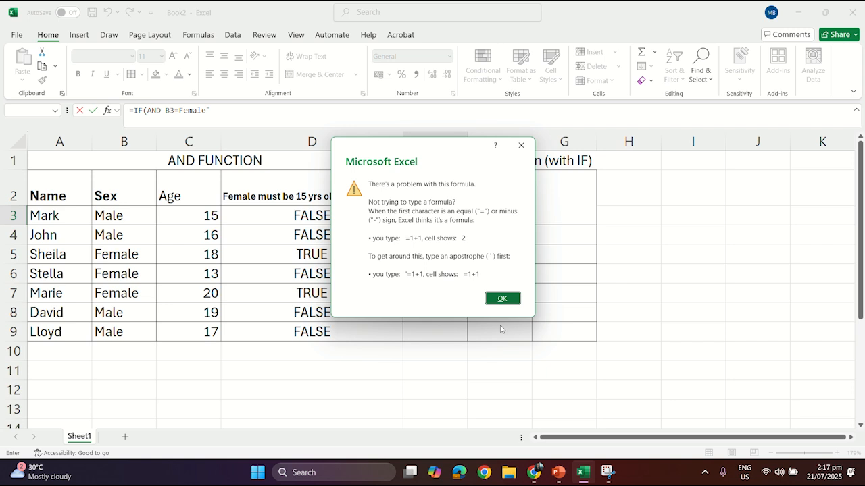
click(498, 299)
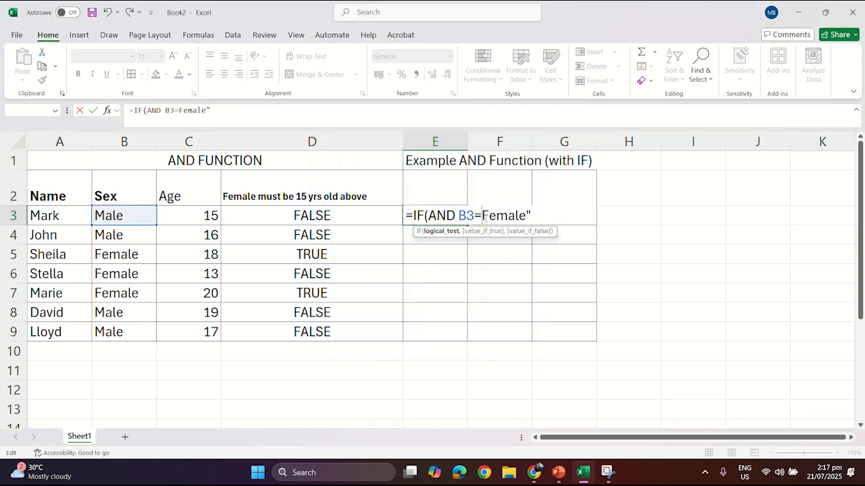
- Wrap Female in quotes and add the second condition C3>=15, closing the AND parenthesis
text(")
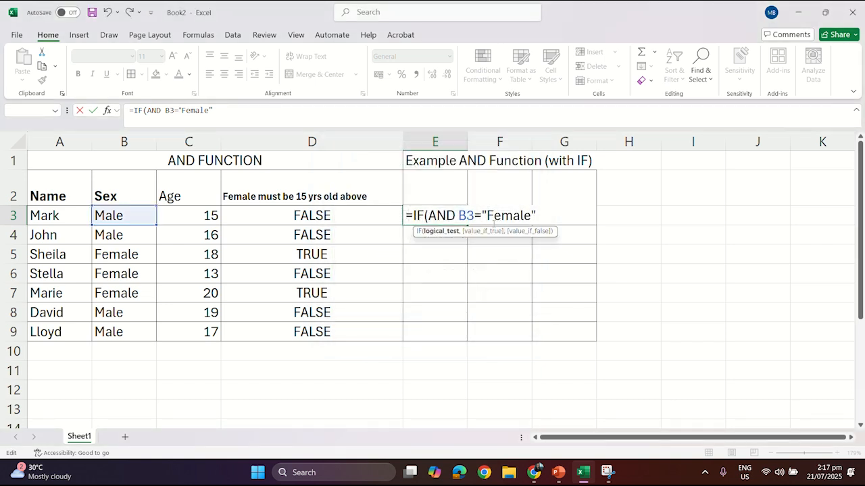
click(540, 215)
text(,)
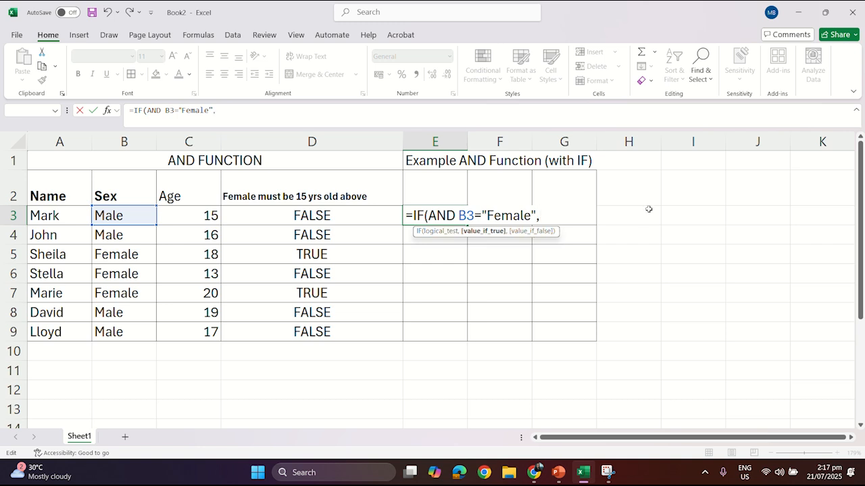
click(198, 215)
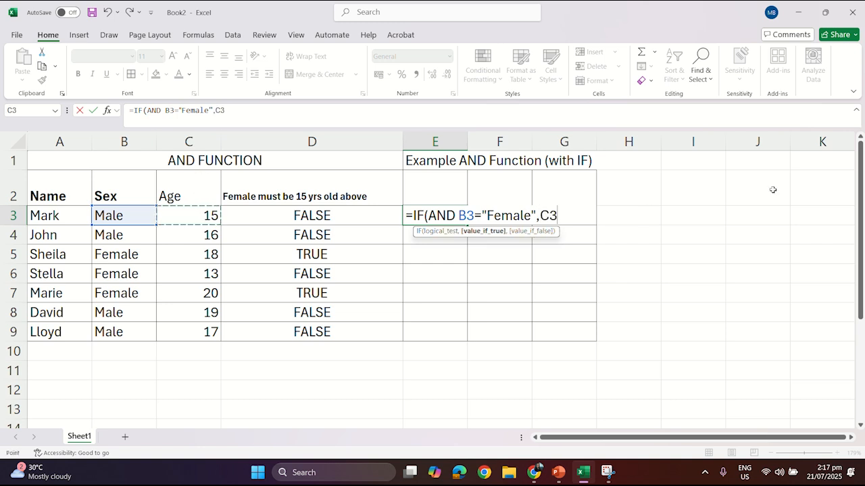
text(>=15)
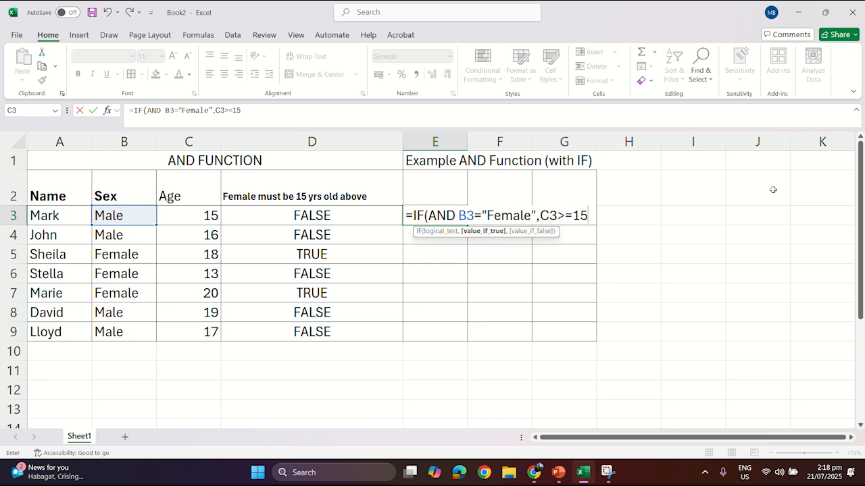
text())
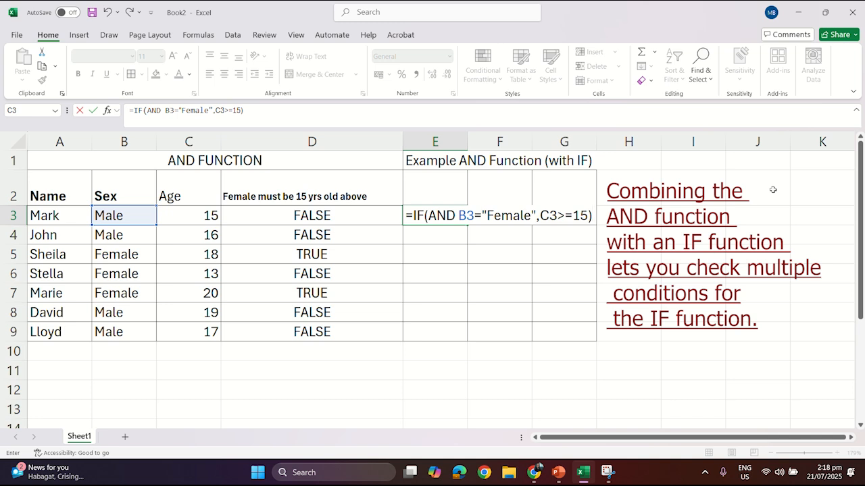
- Insert the missing opening parenthesis after AND and add a comma after the AND conditions in E3's formula
click(459, 215)
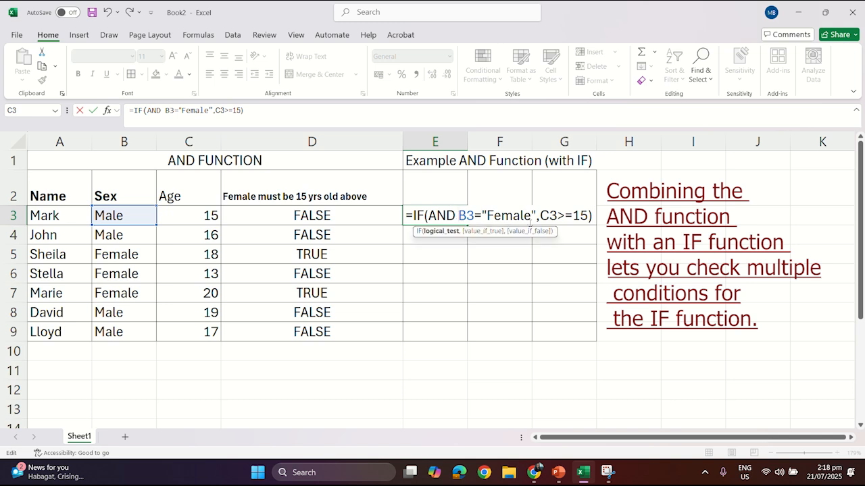
text(()
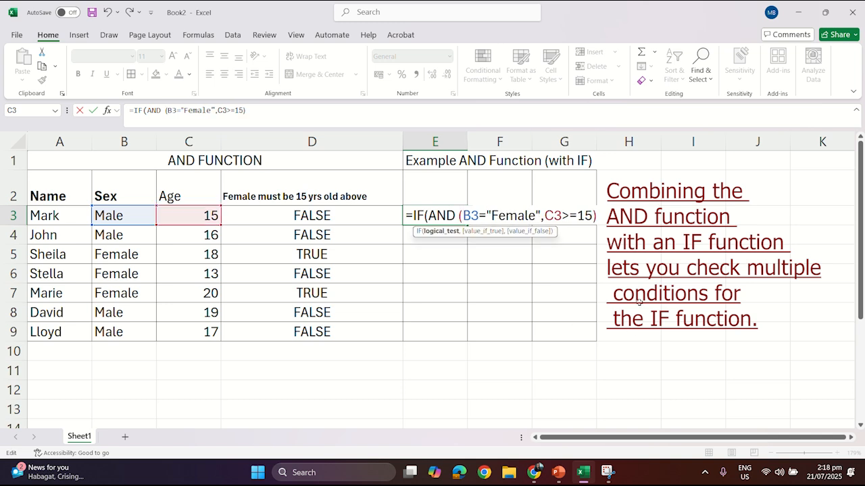
click(597, 215)
text(,)
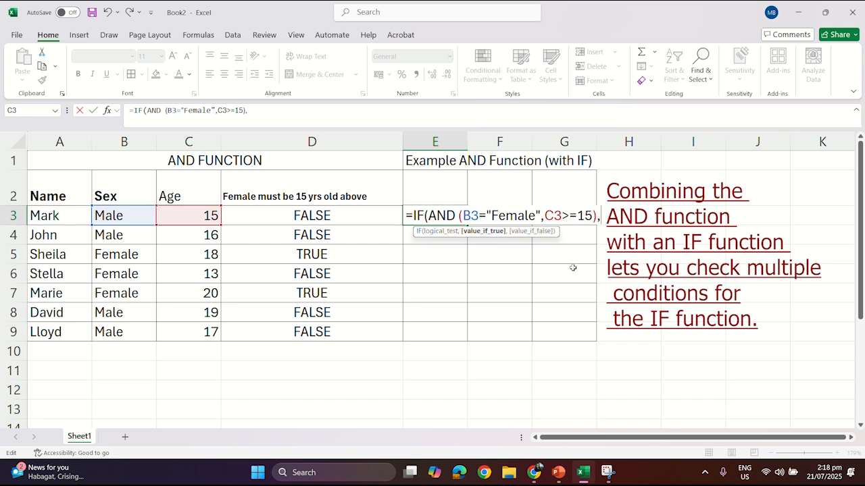
- Give the IF a true value of "YES" and a false value of "NO", close it, and enter the formula
key(Caps_Lock)
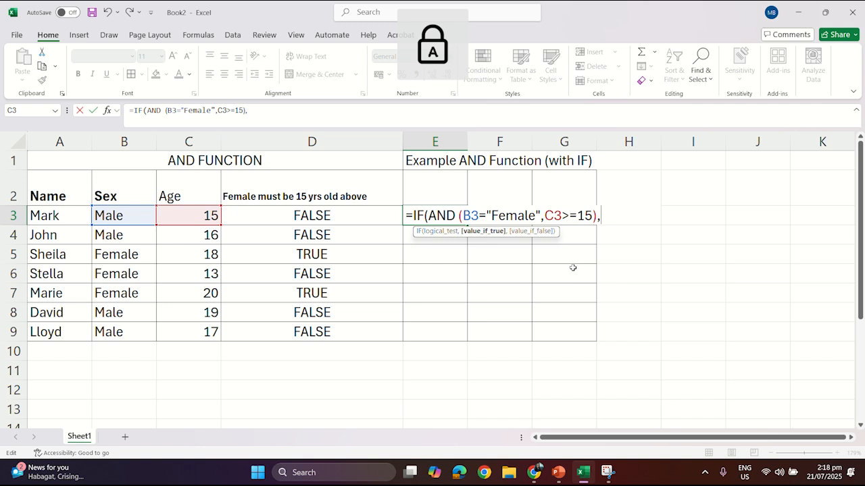
text(YES)
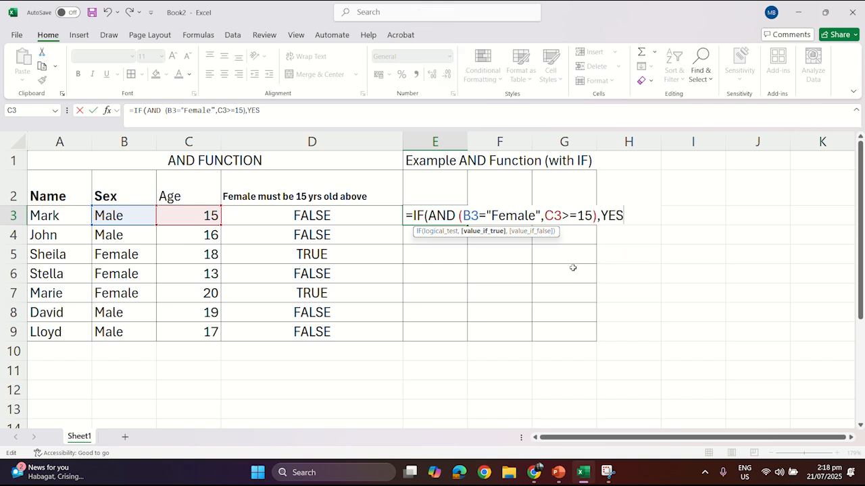
text(")
text(")
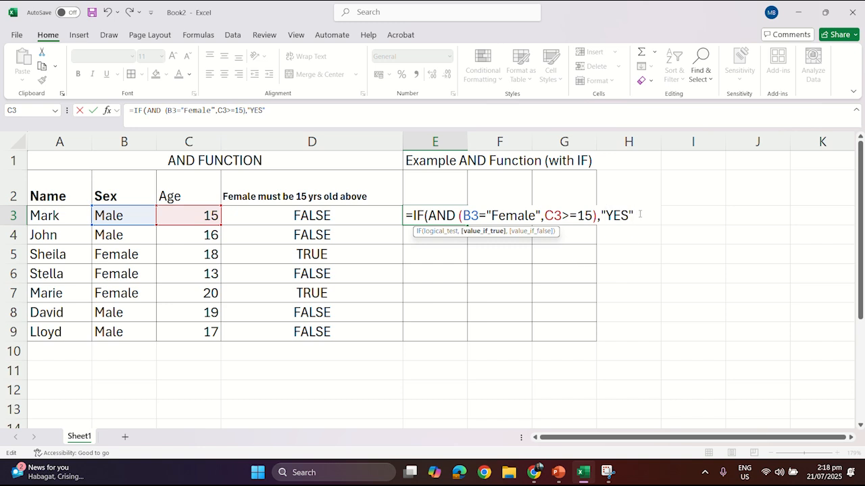
text(,")
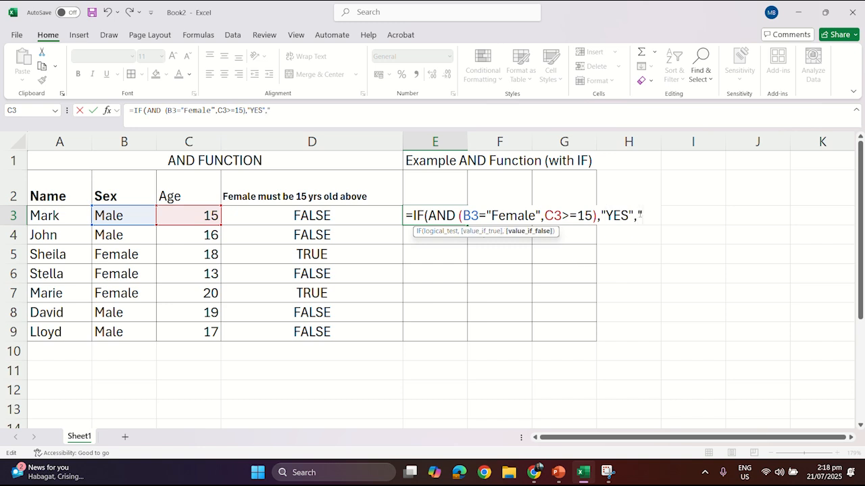
text(NO"))
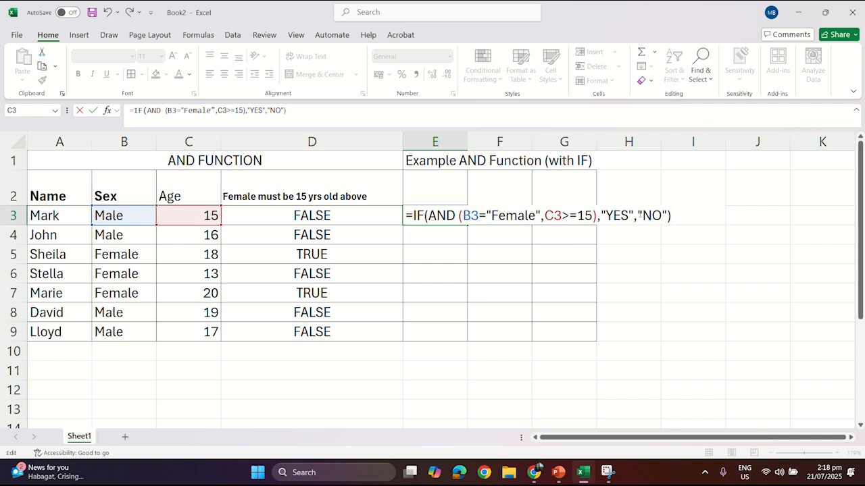
key(Return)
key(Return)
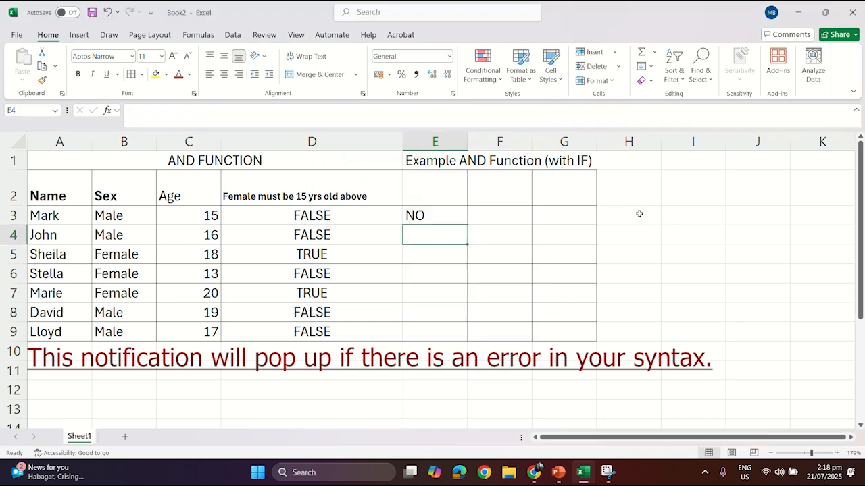
- Select E3 to review its completed IF/AND formula
click(442, 220)
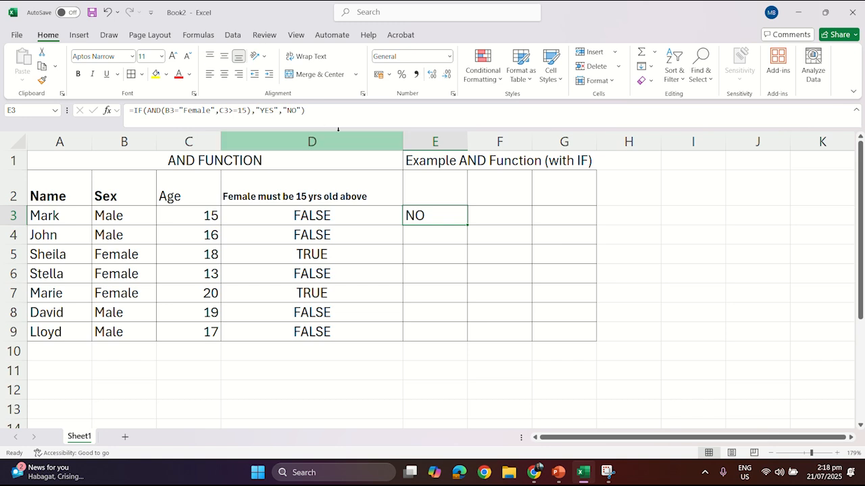
click(473, 281)
click(424, 221)
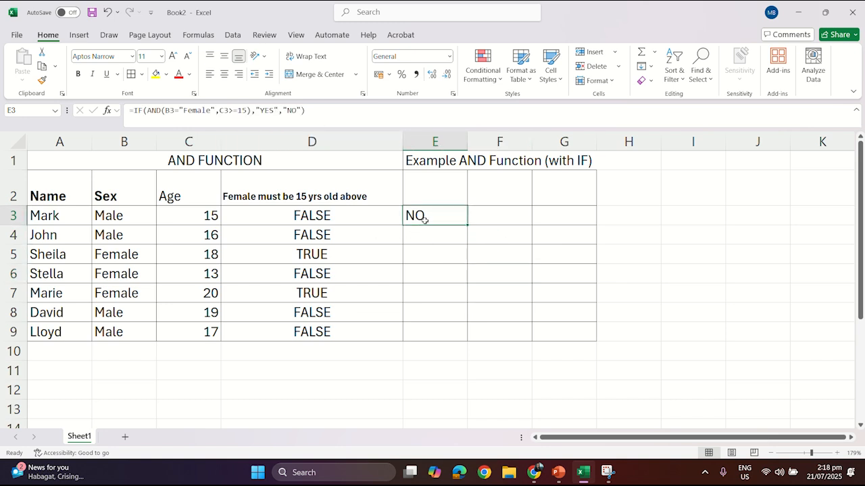